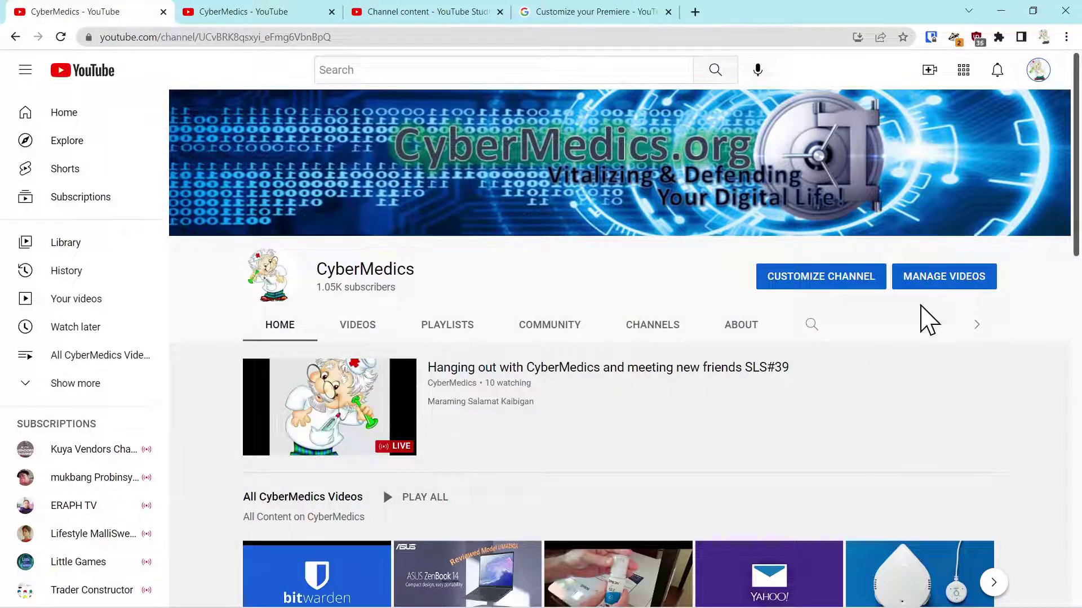
Open the channel's videos in YouTube Studio's Channel content page via MANAGE VIDEOS.
{"action": "left_click", "coordinate": [946, 293]}
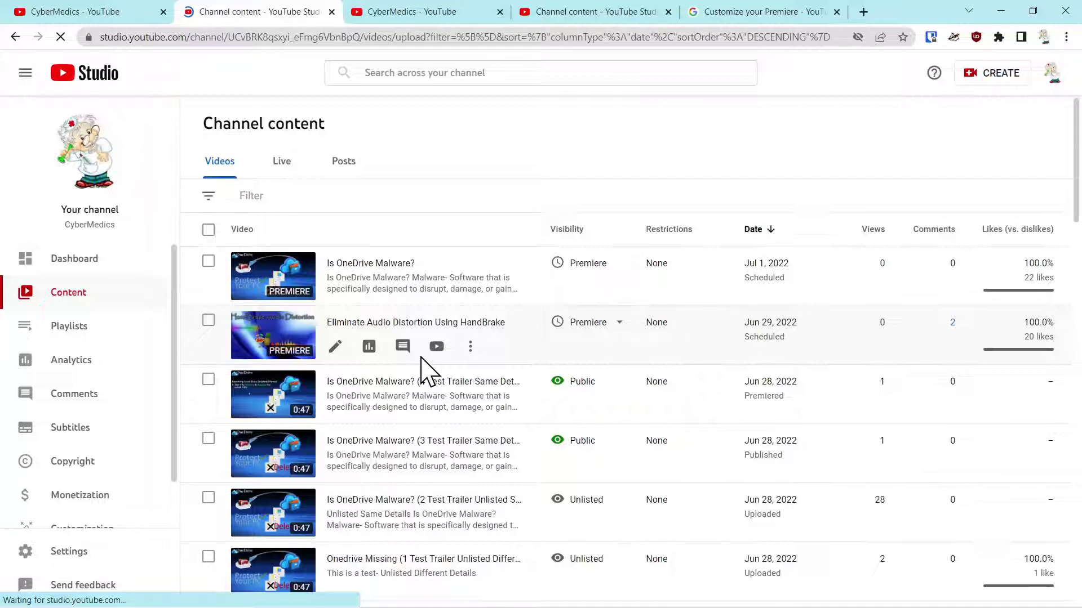
Open the Jul 1, 2022 7:30 PM premiere's schedule options and check its date and time.
{"action": "mouse_move", "coordinate": [587, 266]}
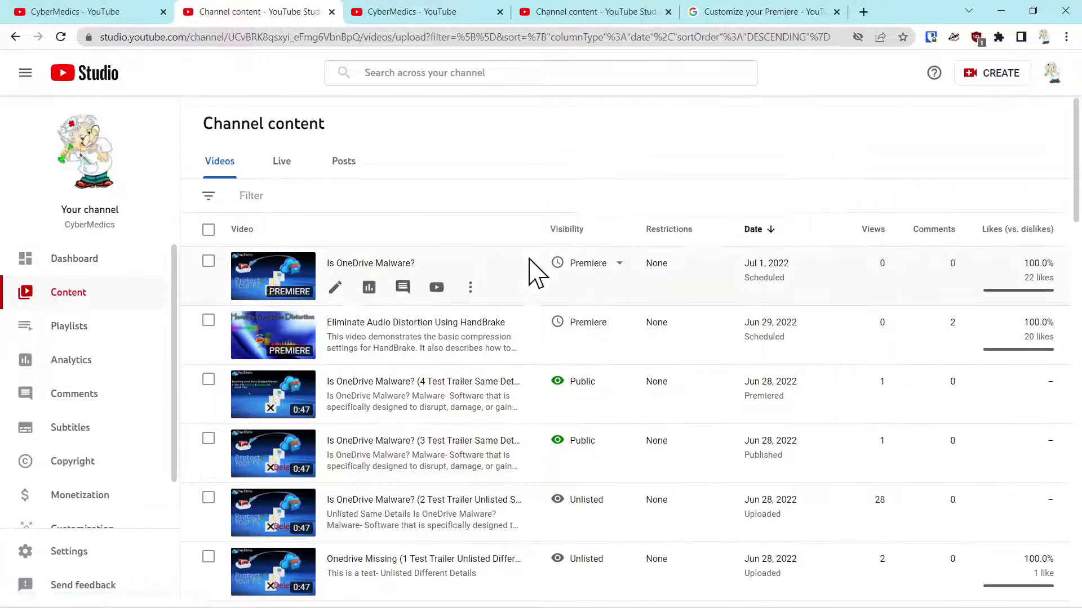
{"action": "left_click", "coordinate": [586, 276]}
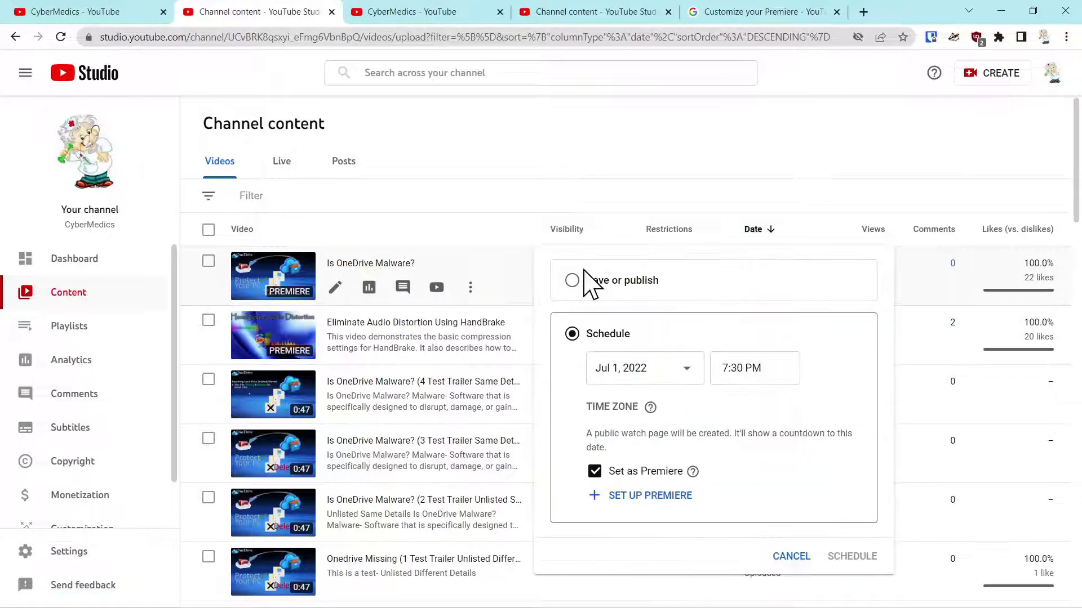
{"action": "left_click", "coordinate": [634, 383]}
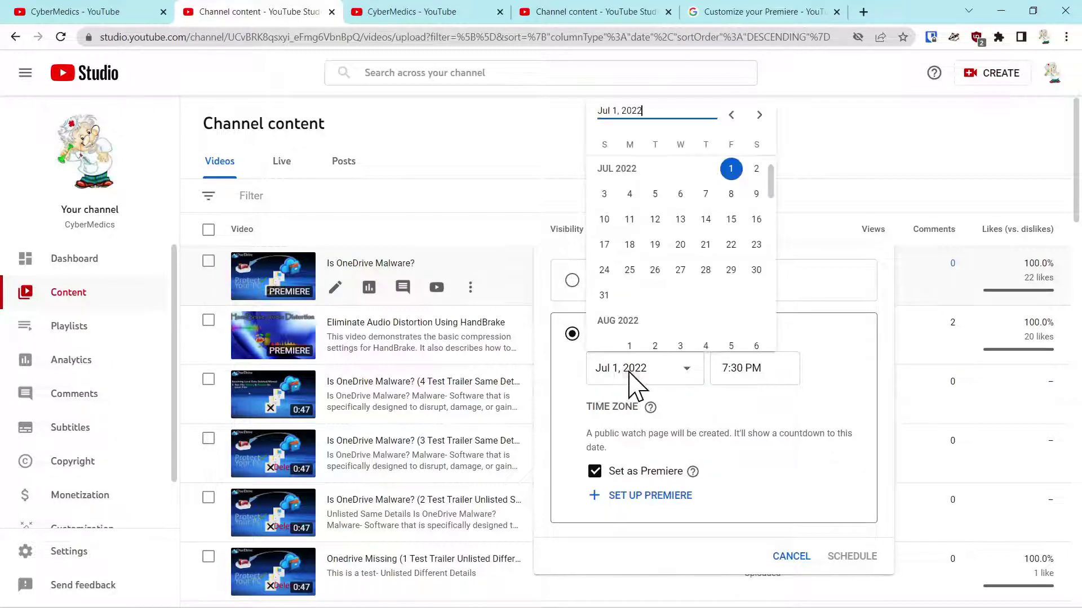
{"action": "left_click", "coordinate": [633, 382]}
{"action": "left_click", "coordinate": [733, 374]}
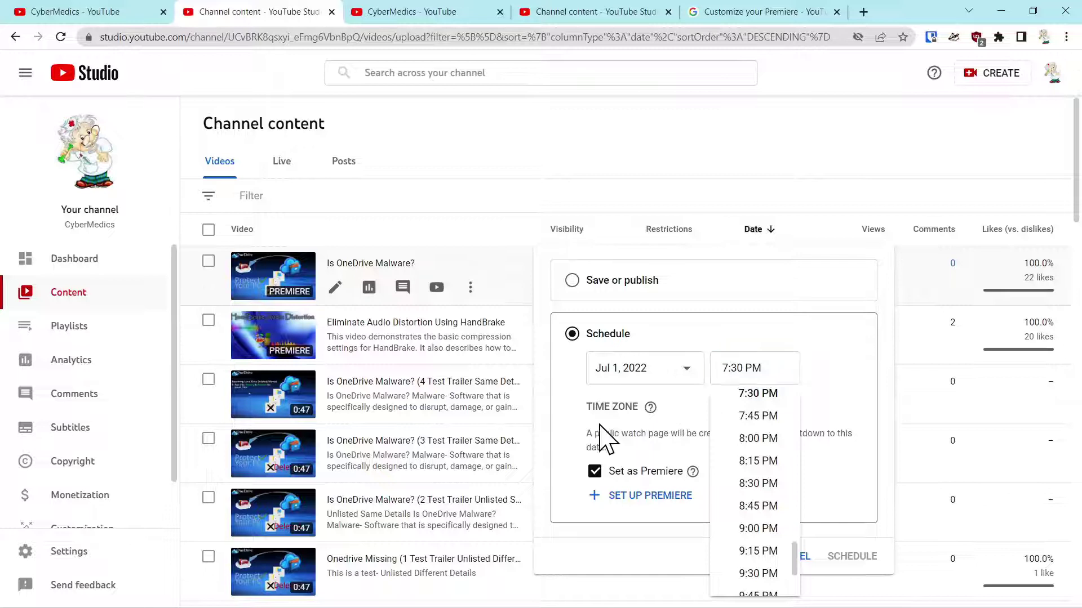
{"action": "left_click", "coordinate": [604, 441]}
Preview the Ambient countdown, then set the Funky theme with a 2-minute countdown length.
{"action": "left_click", "coordinate": [608, 499]}
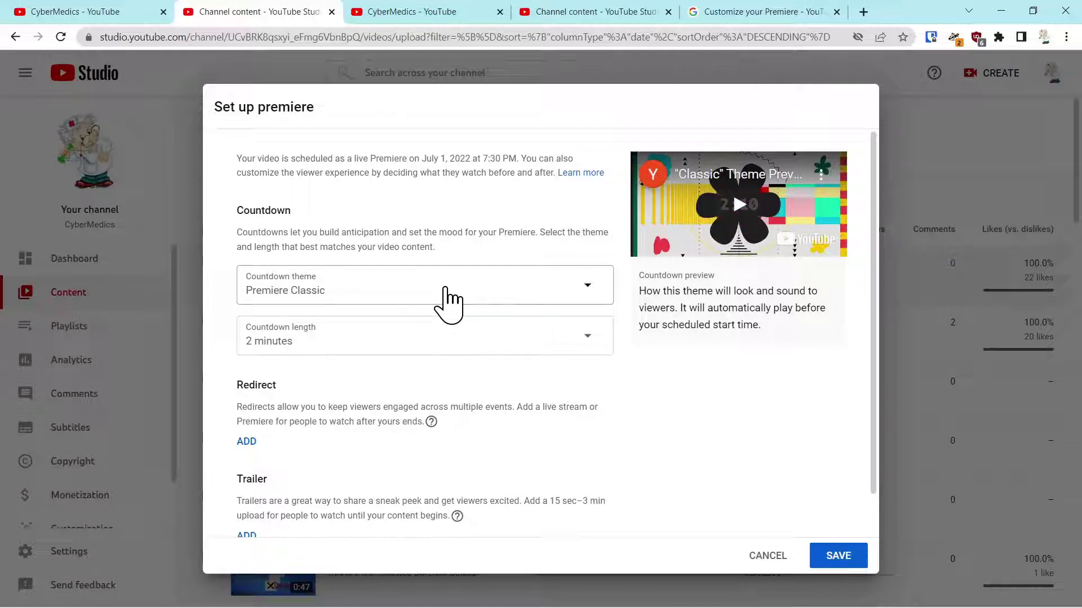
{"action": "left_click", "coordinate": [448, 304]}
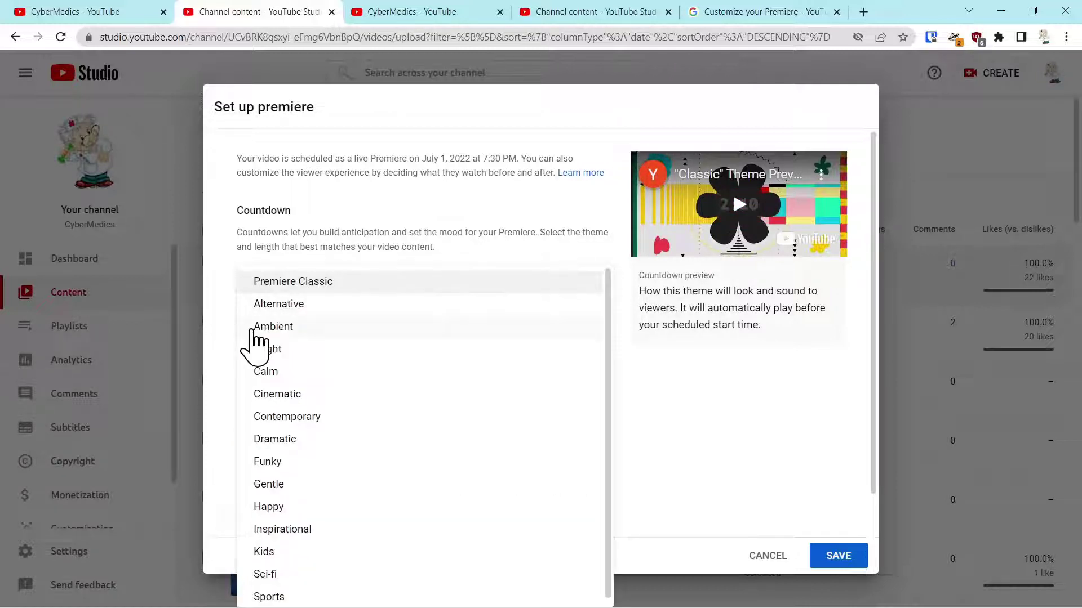
{"action": "left_click", "coordinate": [280, 328]}
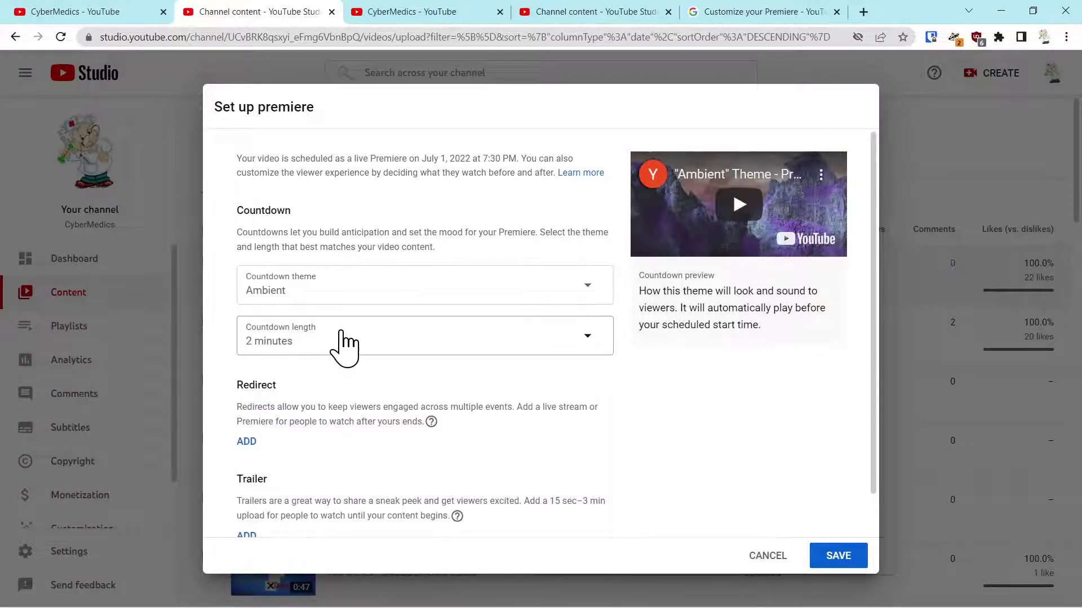
{"action": "left_click", "coordinate": [733, 214]}
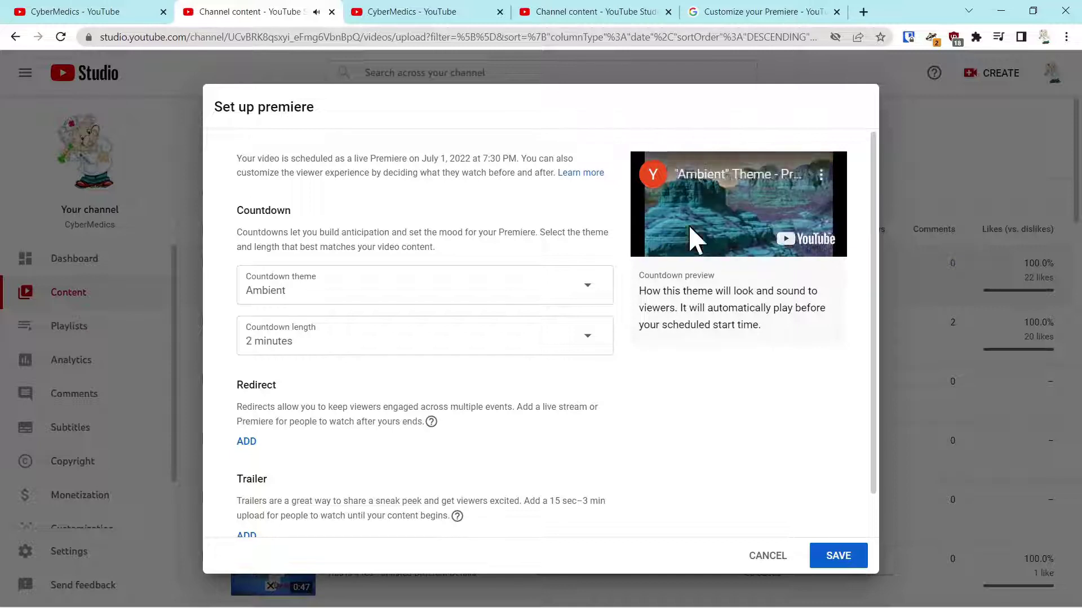
{"action": "left_click", "coordinate": [347, 294]}
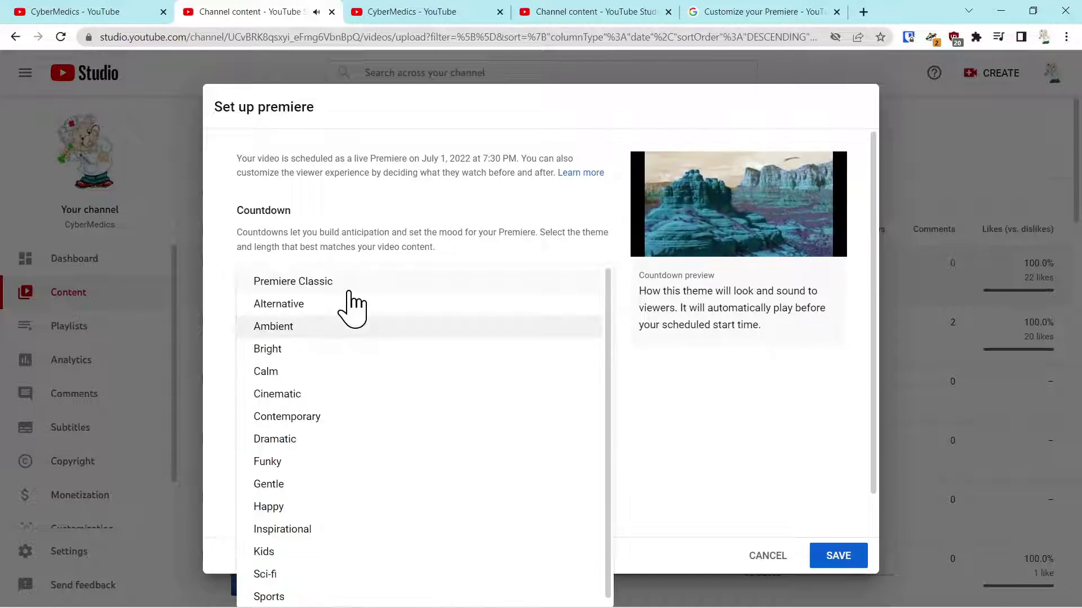
{"action": "left_click", "coordinate": [266, 464]}
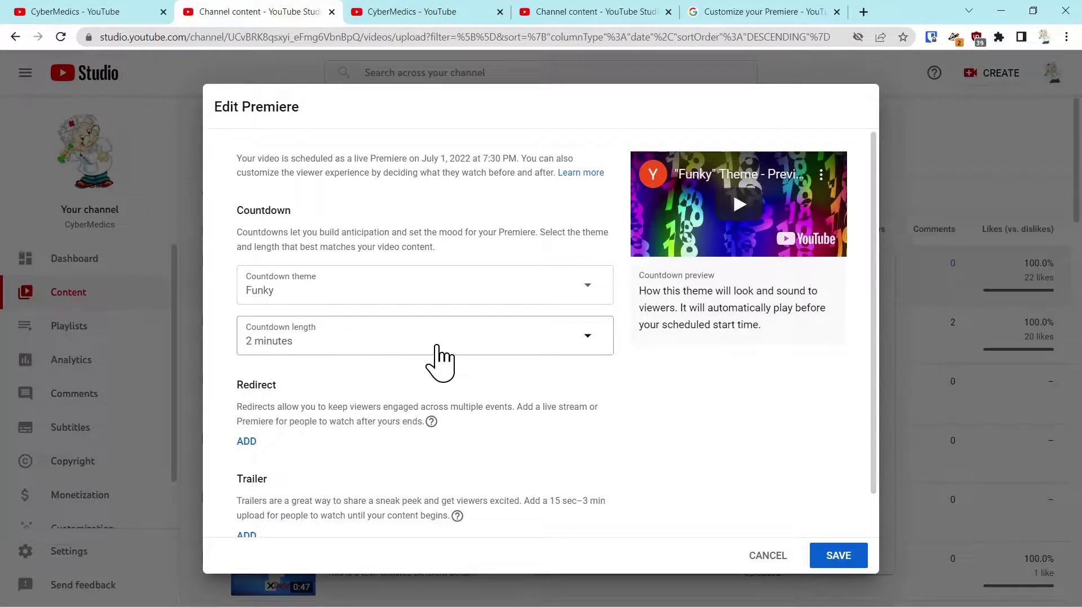
{"action": "left_click", "coordinate": [437, 344]}
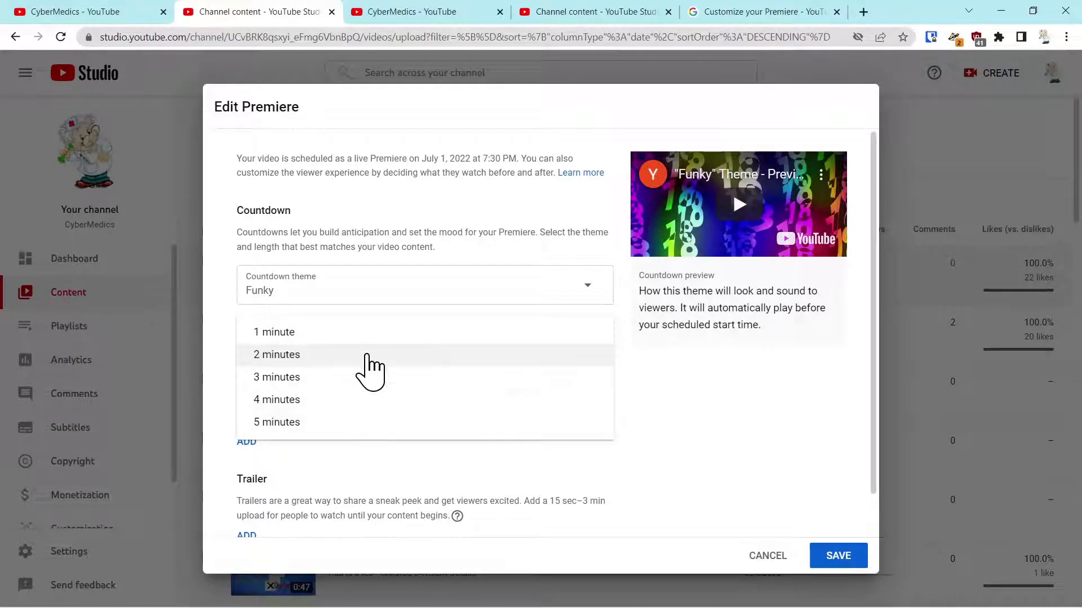
{"action": "left_click", "coordinate": [367, 355]}
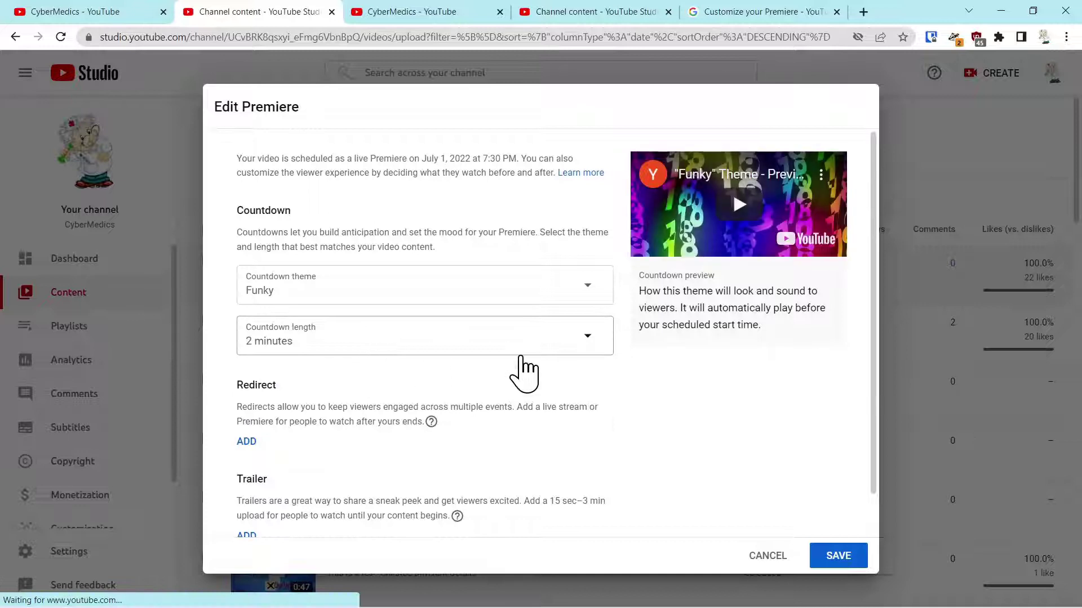
{"action": "scroll", "coordinate": [519, 417], "scroll_direction": "down", "scroll_amount": 1}
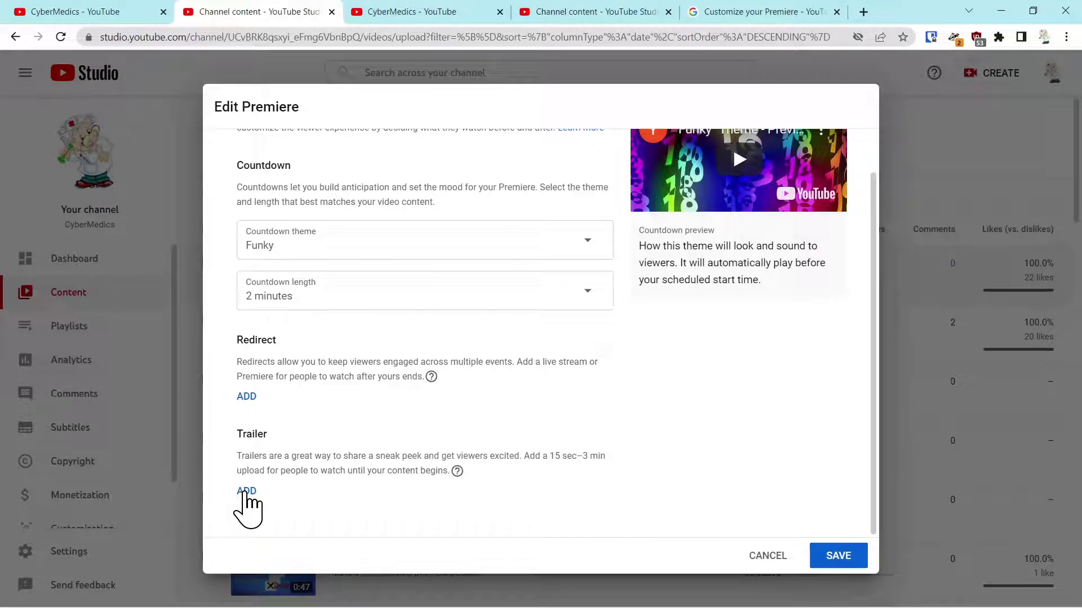
{"action": "left_click", "coordinate": [246, 491]}
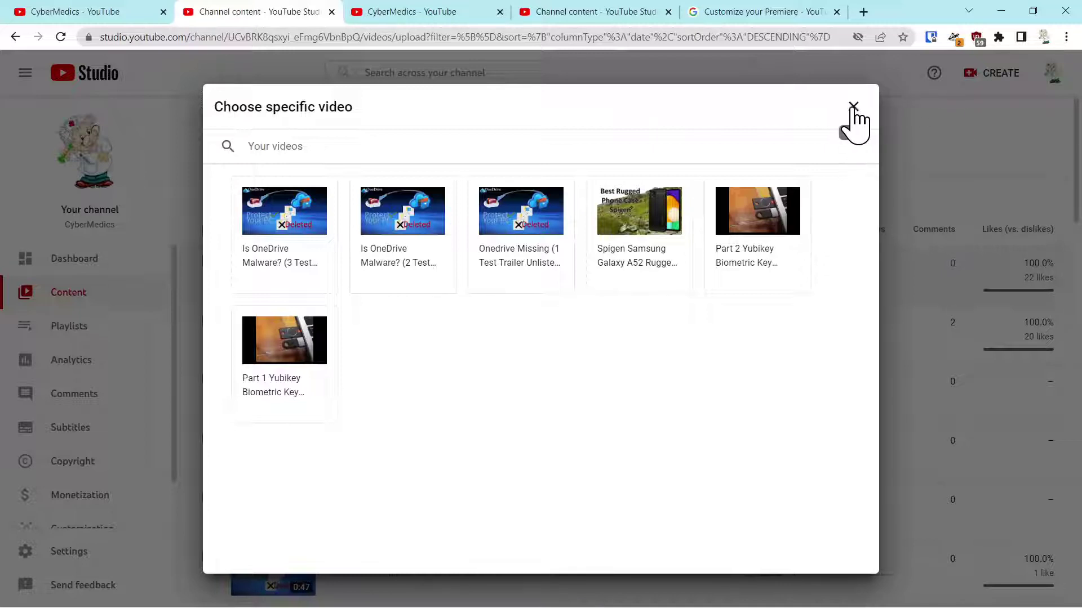
{"action": "left_click", "coordinate": [854, 108]}
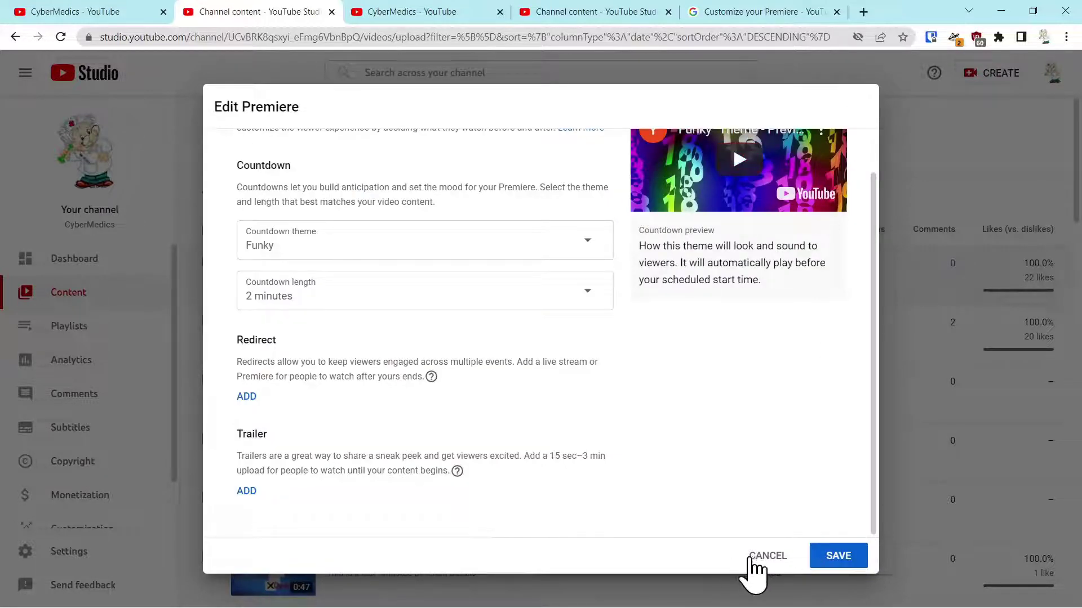
Cancel the Edit Premiere and Schedule popups, then reopen the Jul 1 premiere's scheduling options.
{"action": "left_click", "coordinate": [763, 556]}
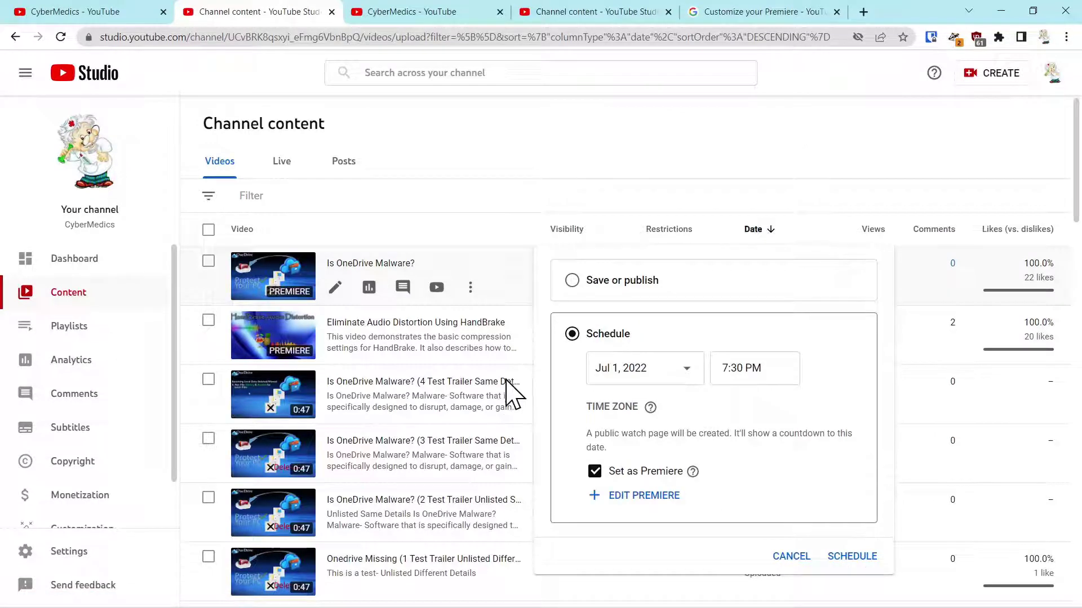
{"action": "left_click", "coordinate": [792, 558]}
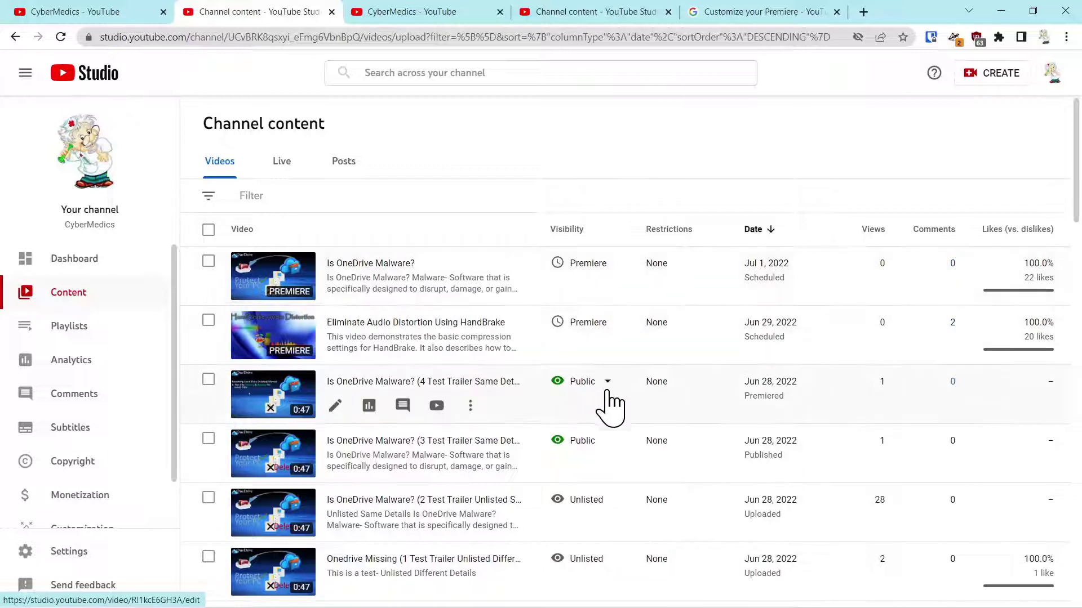
{"action": "scroll", "coordinate": [616, 410], "scroll_direction": "down", "scroll_amount": 3}
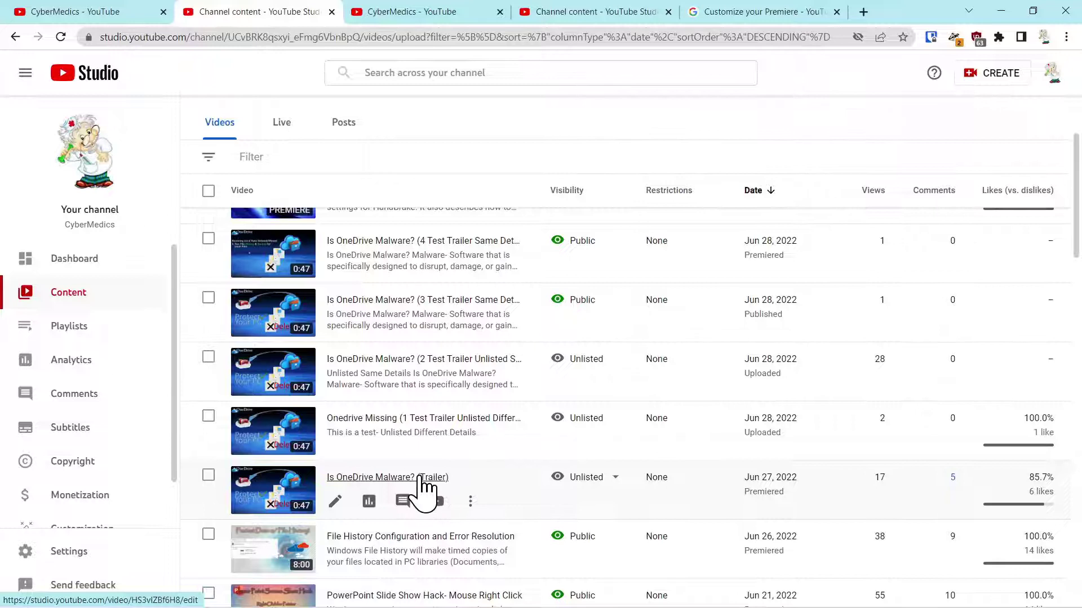
{"action": "scroll", "coordinate": [558, 504], "scroll_direction": "up", "scroll_amount": 3}
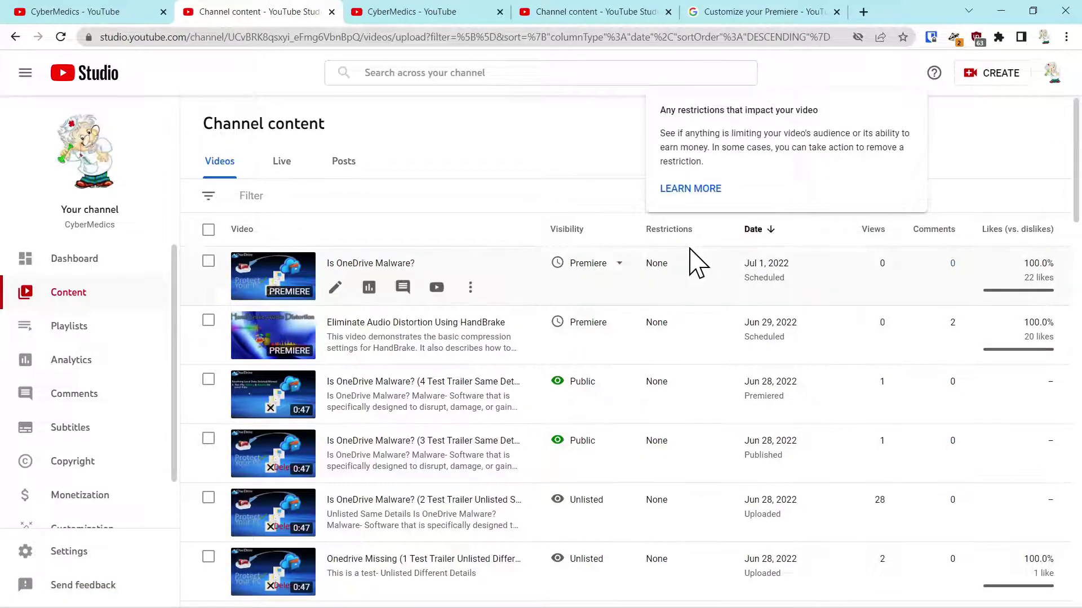
{"action": "left_click", "coordinate": [618, 265]}
Open the premiere setup, start adding a trailer, then close the chooser and cancel unsaved.
{"action": "left_click", "coordinate": [664, 500]}
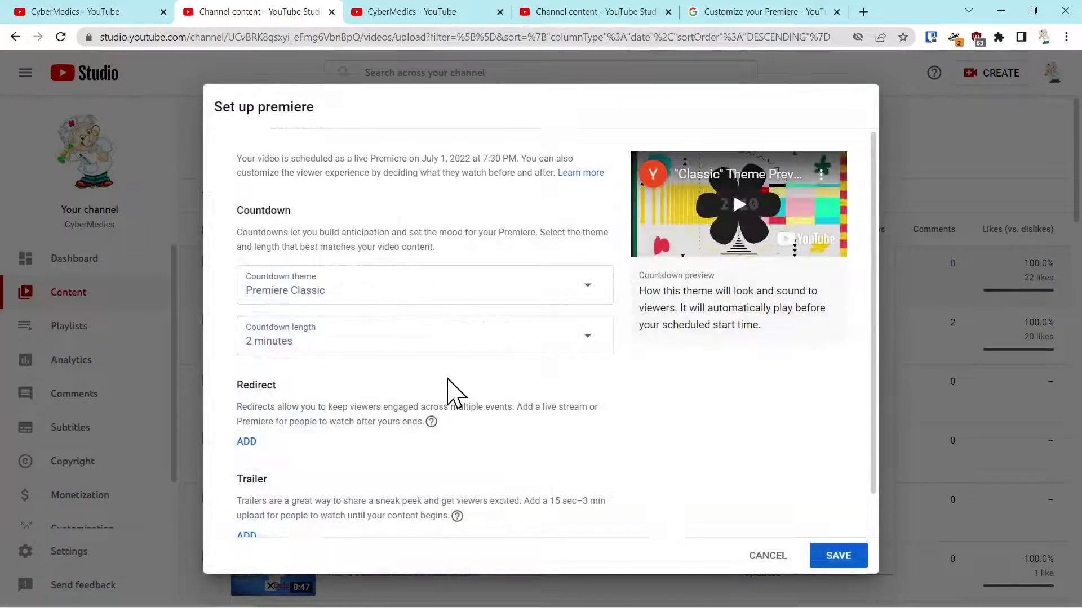
{"action": "scroll", "coordinate": [448, 383], "scroll_direction": "down", "scroll_amount": 1}
{"action": "left_click", "coordinate": [246, 491]}
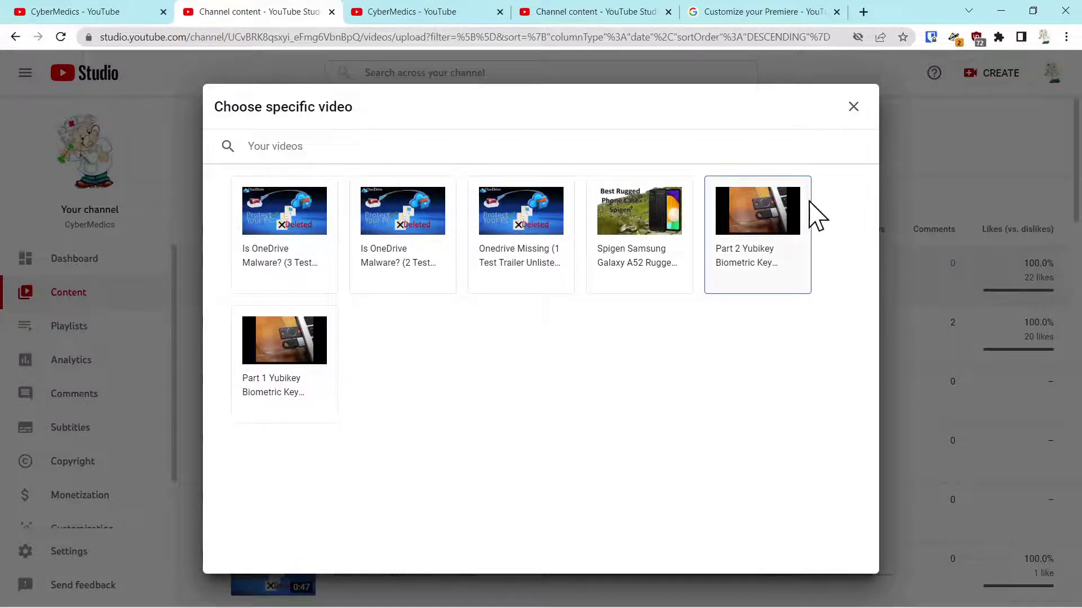
{"action": "left_click", "coordinate": [853, 107]}
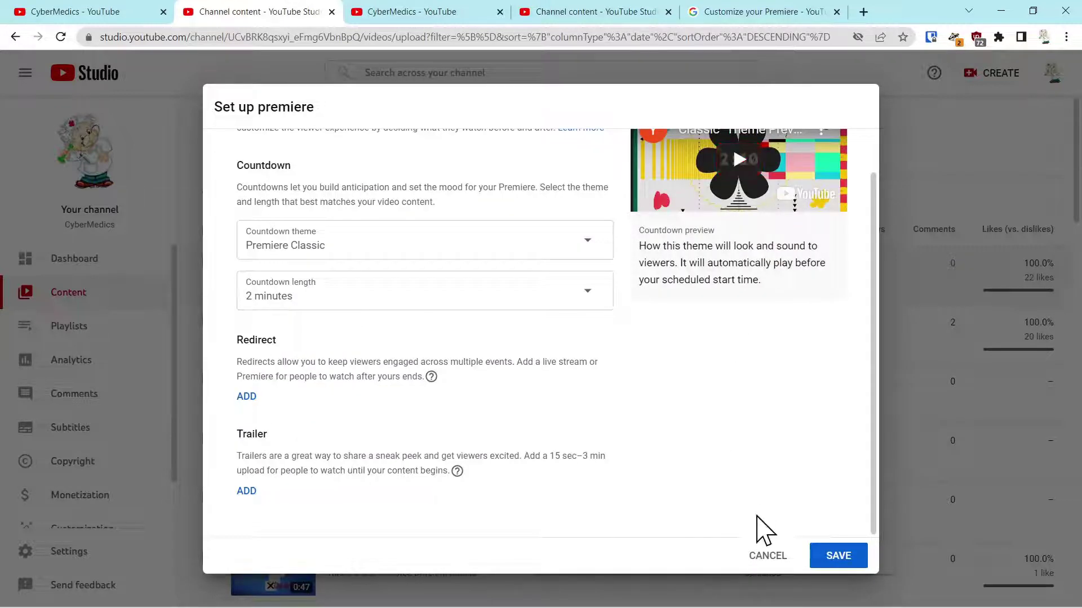
{"action": "left_click", "coordinate": [766, 556]}
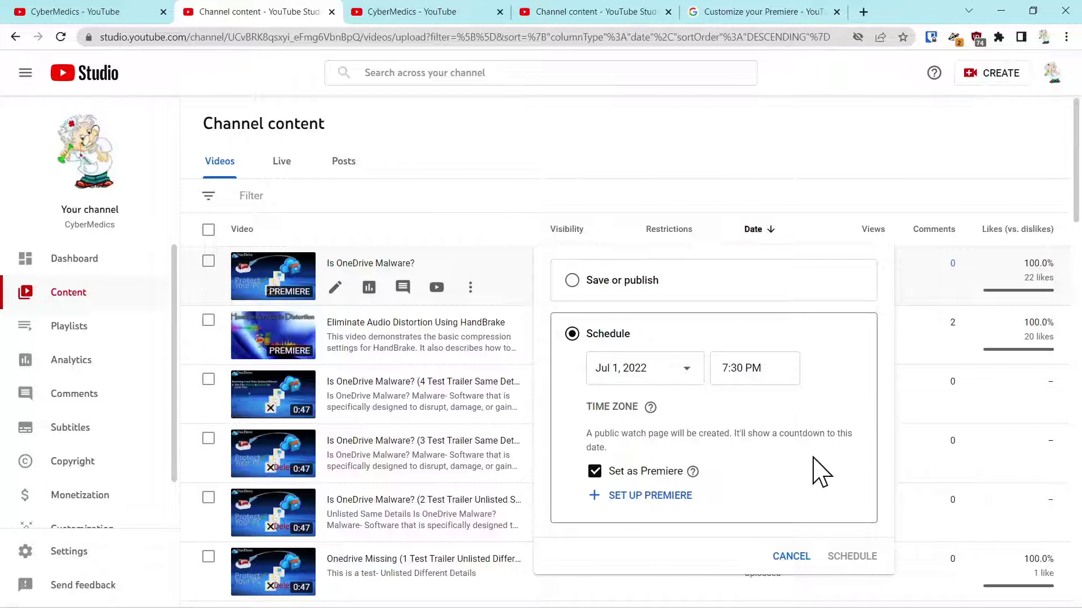
Close the scheduling options and start a new upload from CREATE > Upload videos.
{"action": "left_click", "coordinate": [788, 556]}
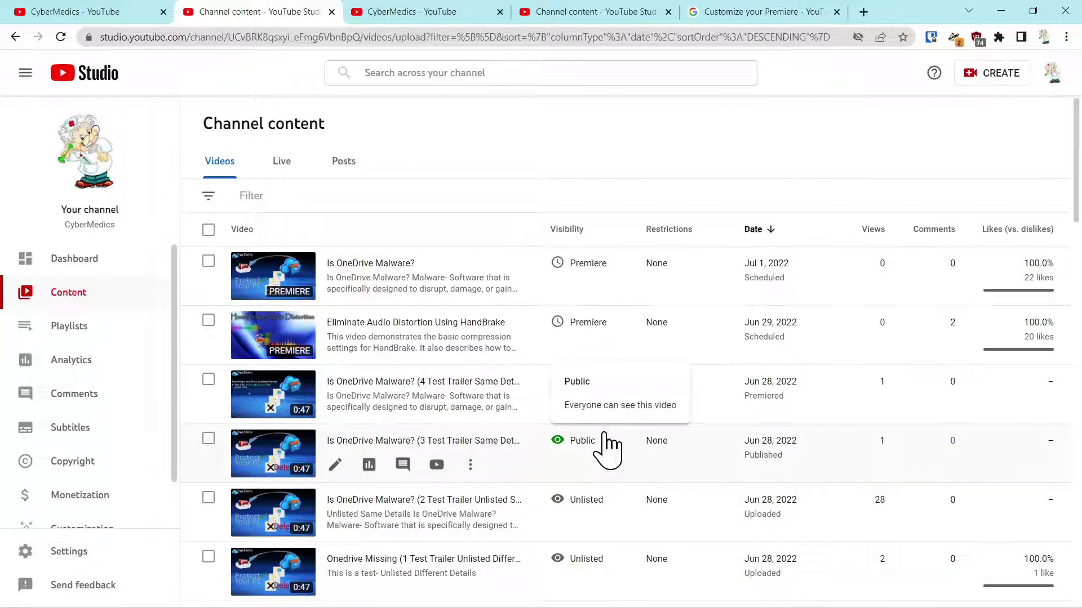
{"action": "mouse_move", "coordinate": [619, 498]}
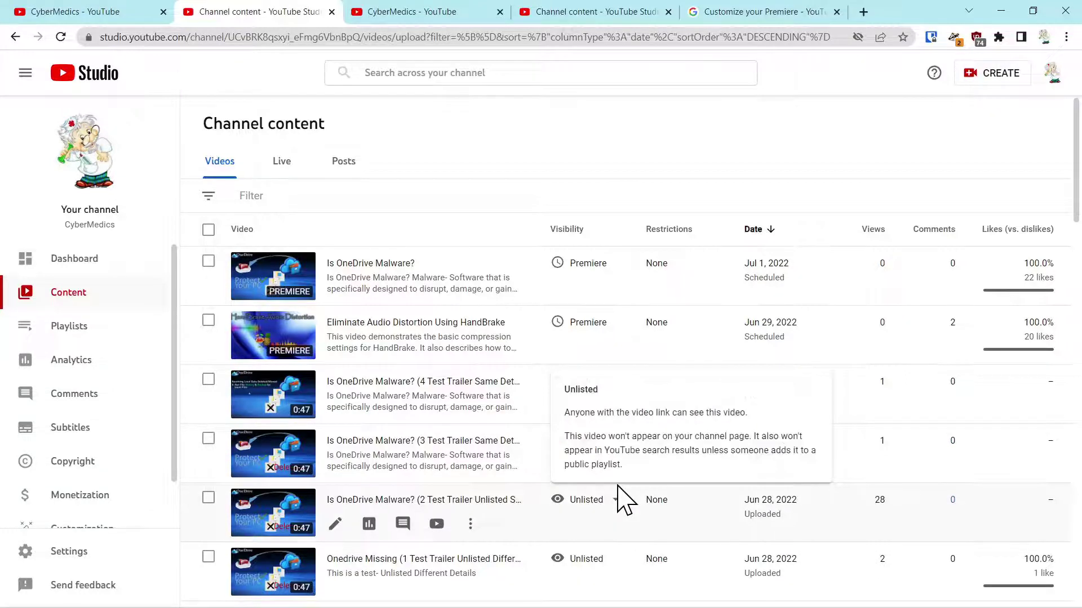
{"action": "scroll", "coordinate": [620, 499], "scroll_direction": "down", "scroll_amount": 2}
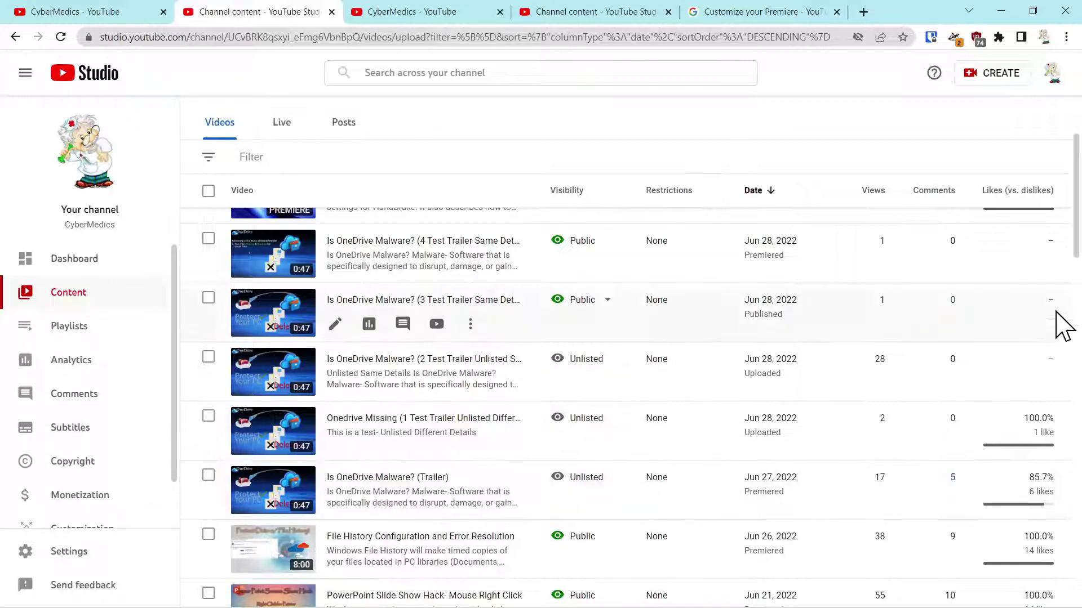
{"action": "left_click", "coordinate": [992, 79]}
{"action": "left_click", "coordinate": [974, 103]}
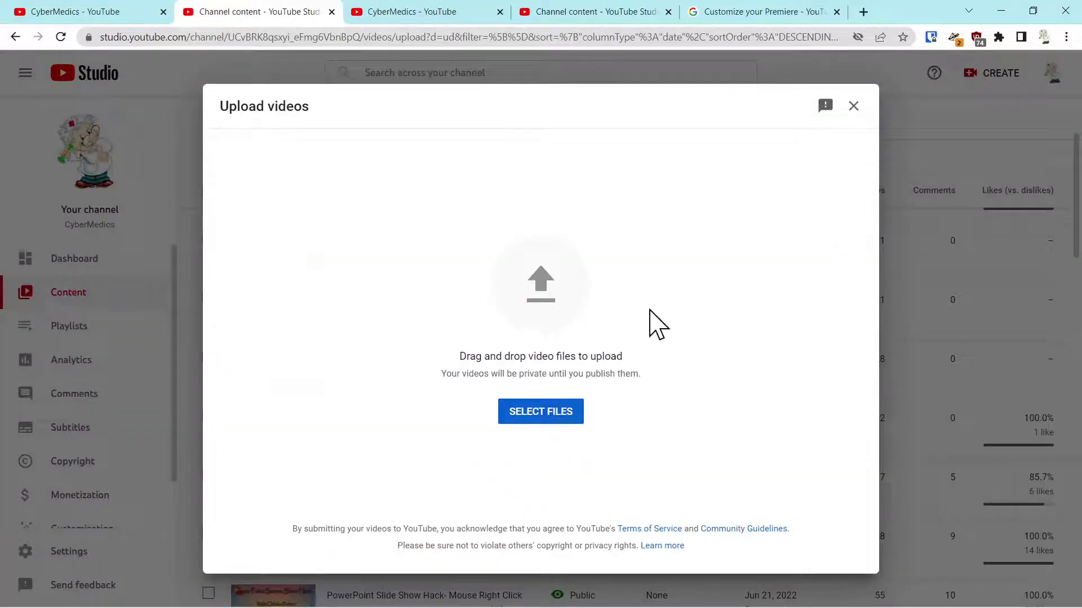
Upload Onedrive Missing Trailer.m4v, found by searching the folder for 'trailer'.
{"action": "left_click", "coordinate": [539, 416]}
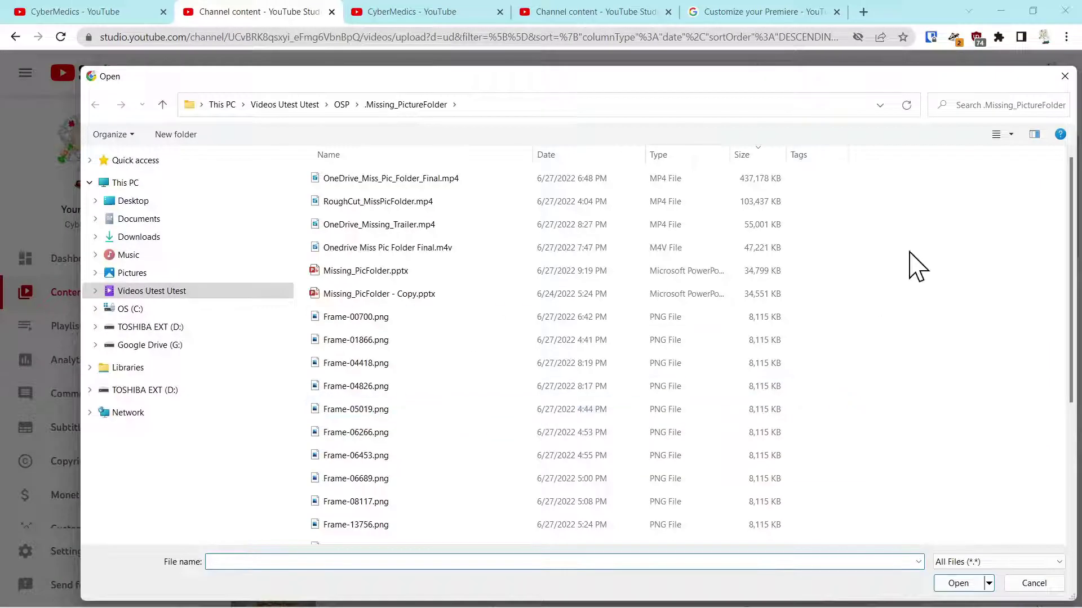
{"action": "left_click", "coordinate": [975, 107]}
{"action": "left_click", "coordinate": [978, 136]}
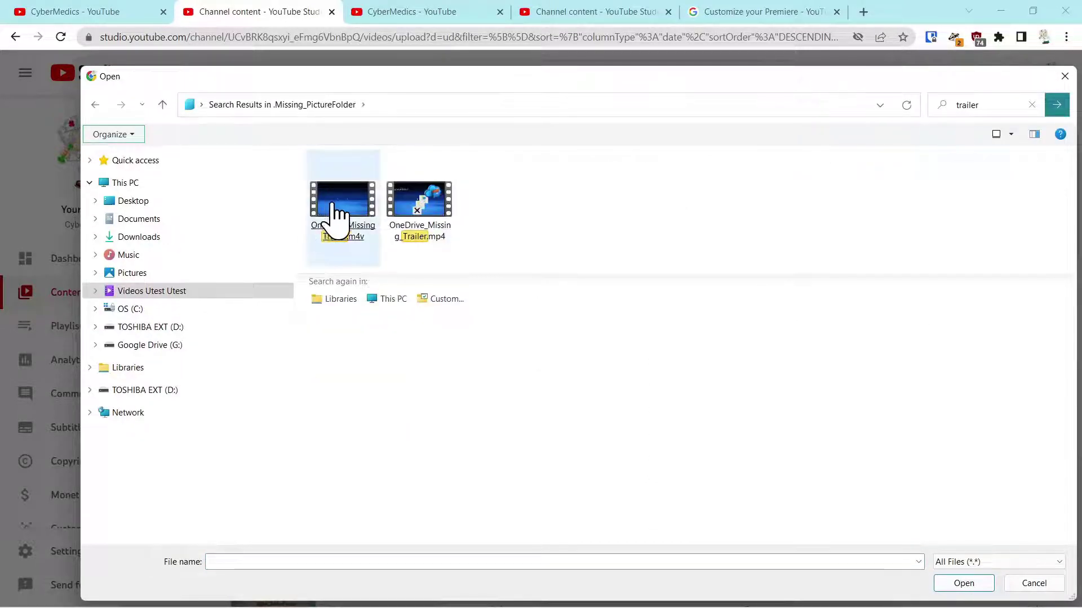
{"action": "double_click", "coordinate": [338, 213]}
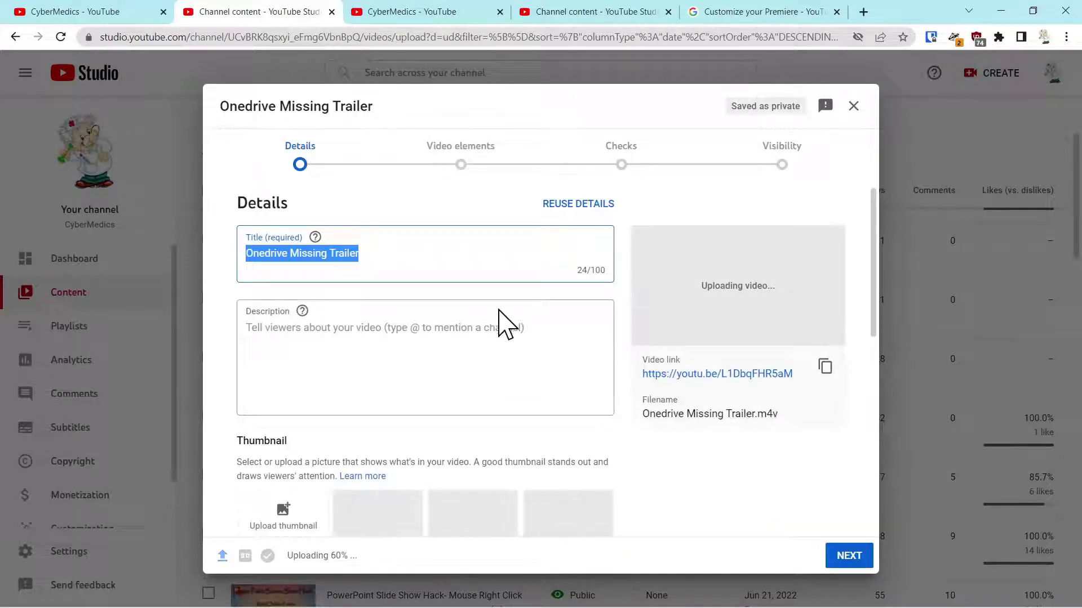
Advance past Details, Video elements and Checks to the Visibility step.
{"action": "left_click", "coordinate": [845, 565]}
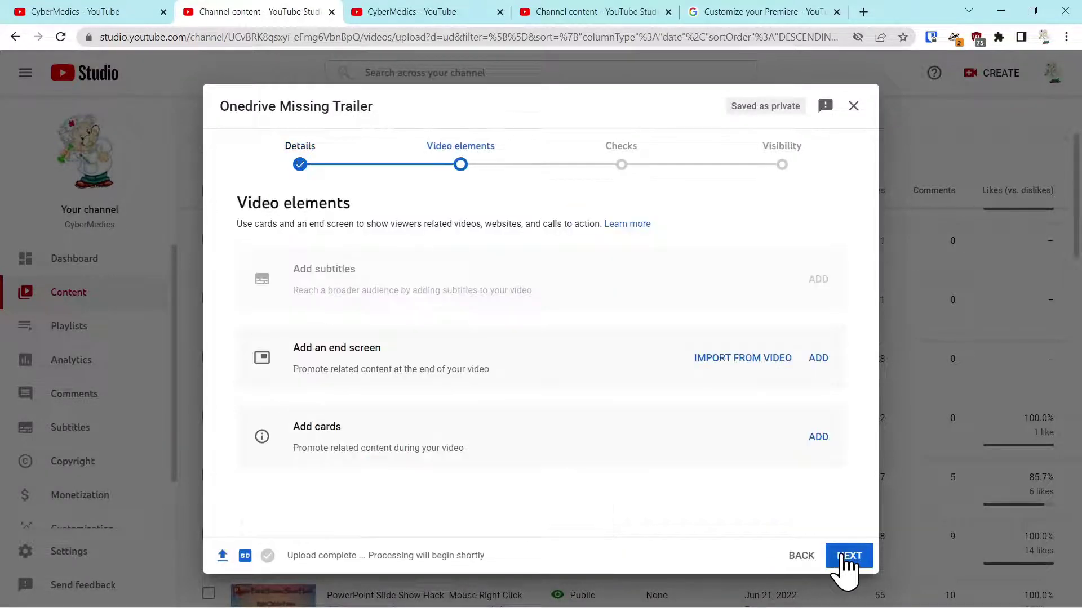
{"action": "left_click", "coordinate": [839, 557]}
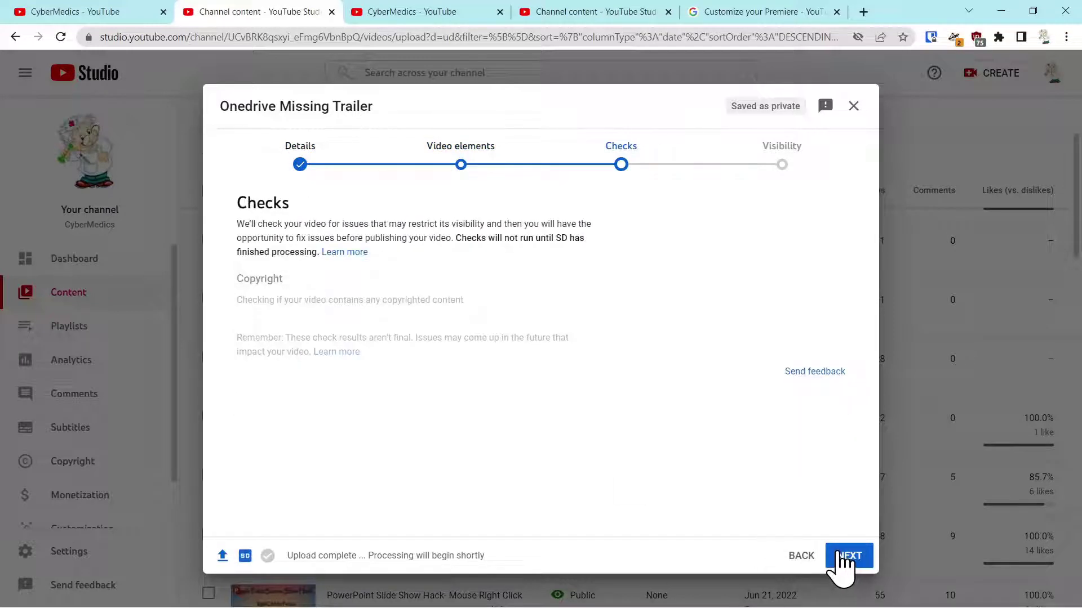
{"action": "left_click", "coordinate": [840, 555]}
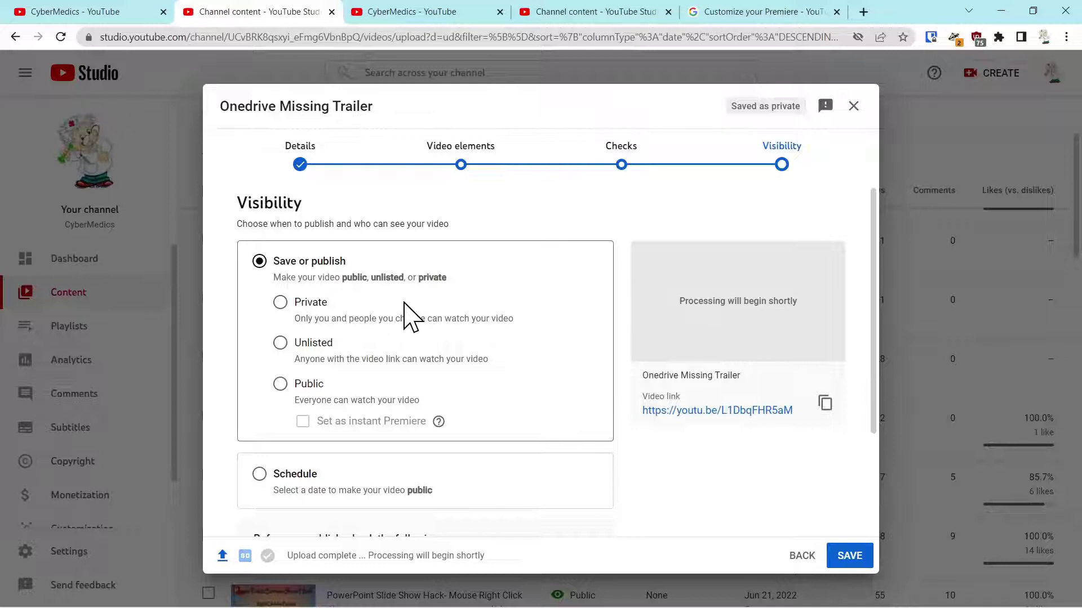
Try Public, Private, Unlisted and Public visibility, and tick the instant Premiere option.
{"action": "left_click", "coordinate": [280, 385]}
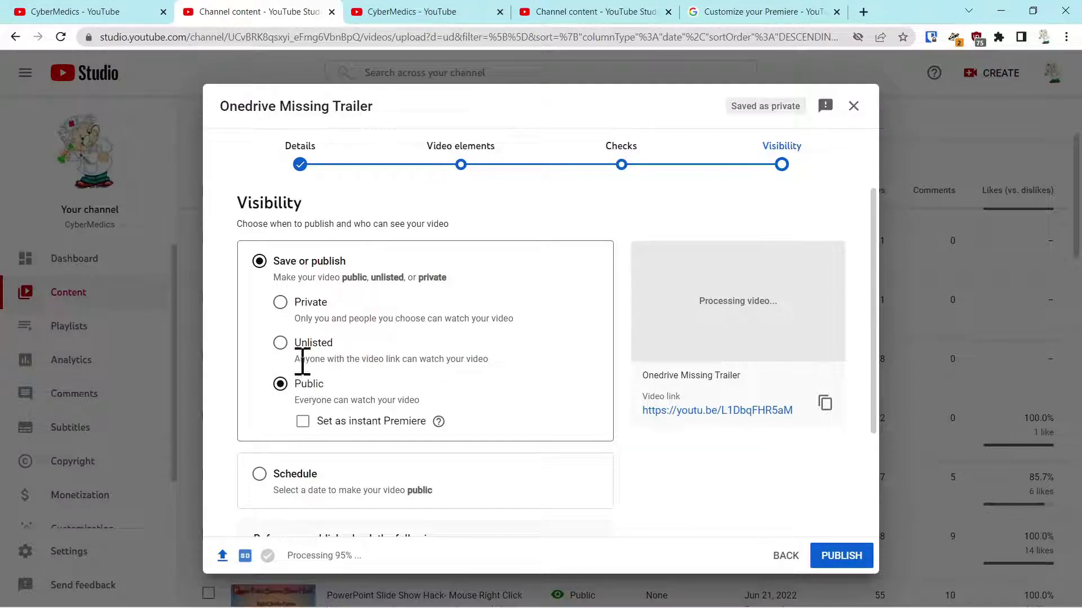
{"action": "left_click", "coordinate": [280, 343]}
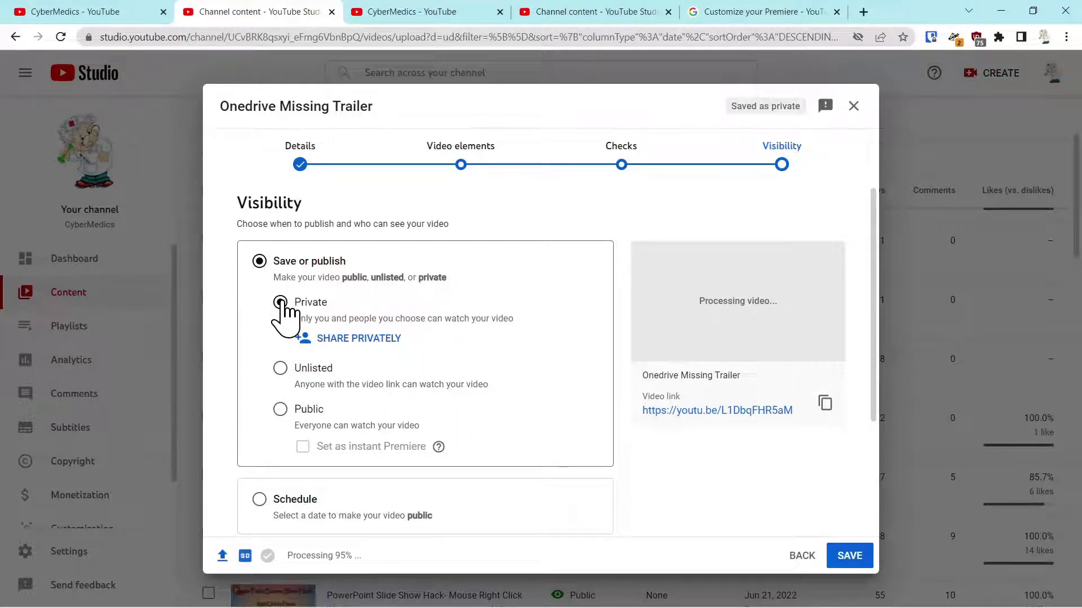
{"action": "left_click", "coordinate": [281, 369]}
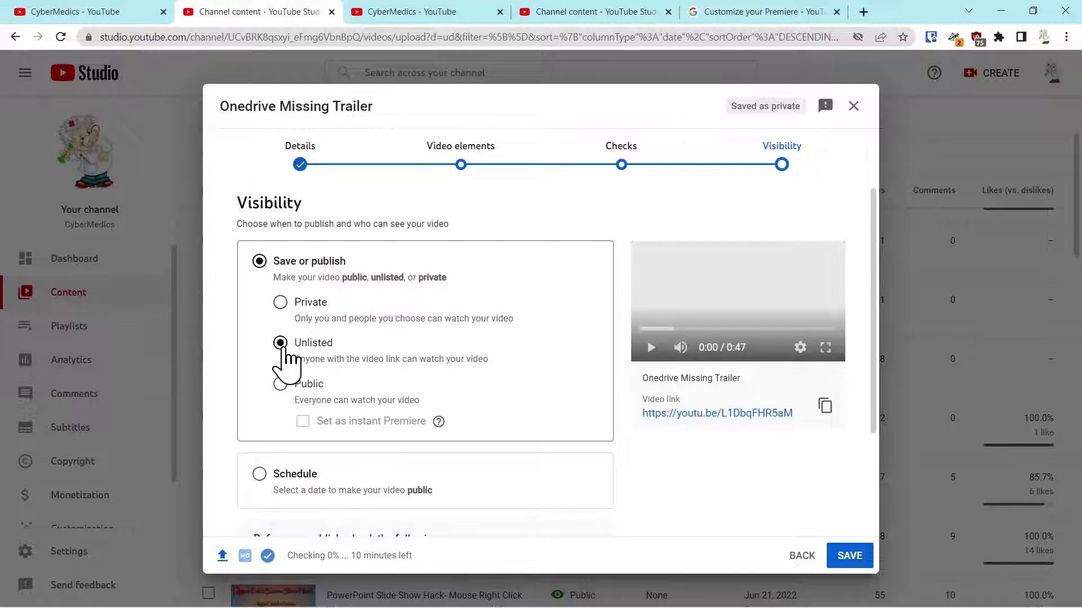
{"action": "left_click", "coordinate": [280, 385]}
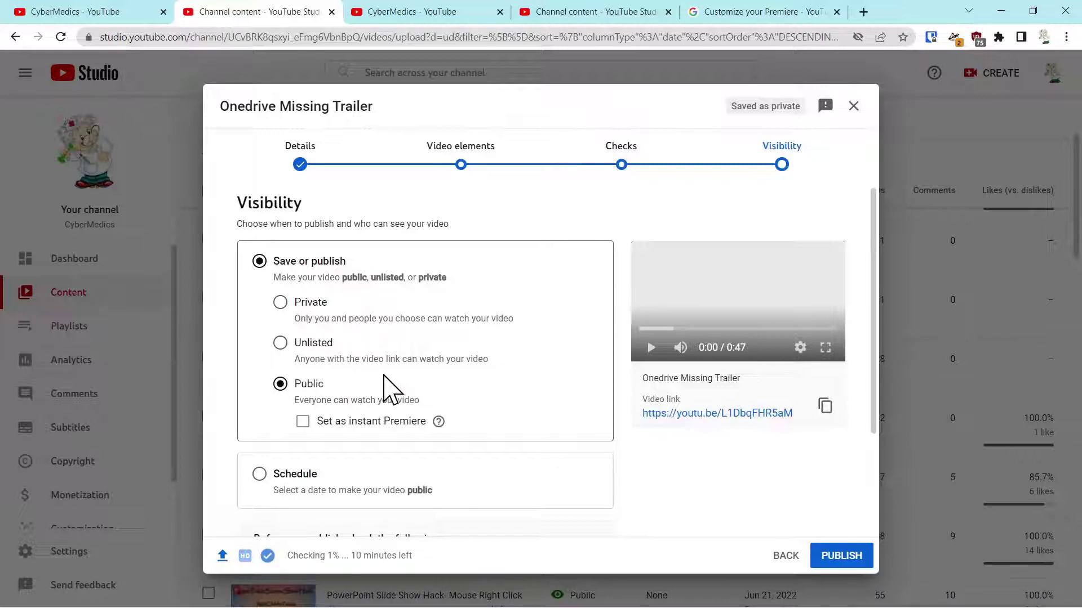
{"action": "left_click", "coordinate": [302, 421]}
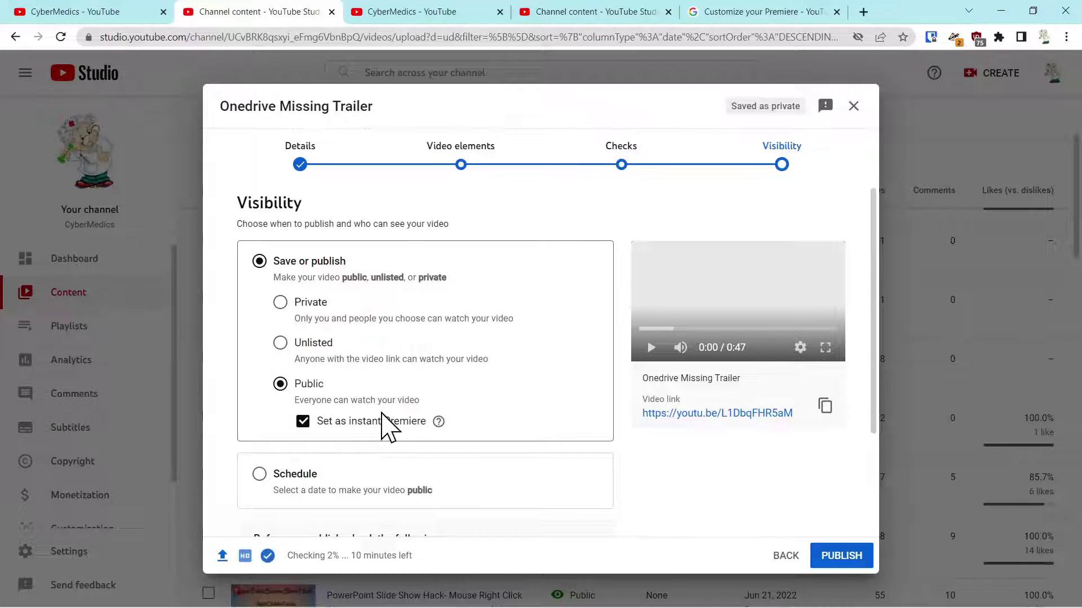
Choose Schedule, defaulting to Jun 29, 2022 12:00 AM, then close the upload as private.
{"action": "scroll", "coordinate": [386, 428], "scroll_direction": "down", "scroll_amount": 1}
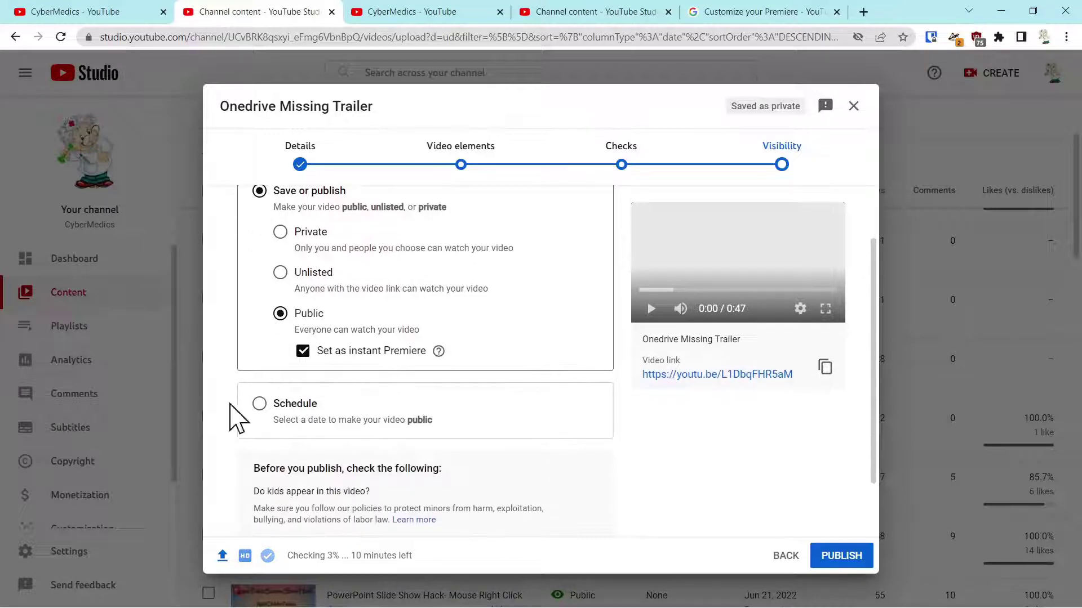
{"action": "left_click", "coordinate": [262, 403]}
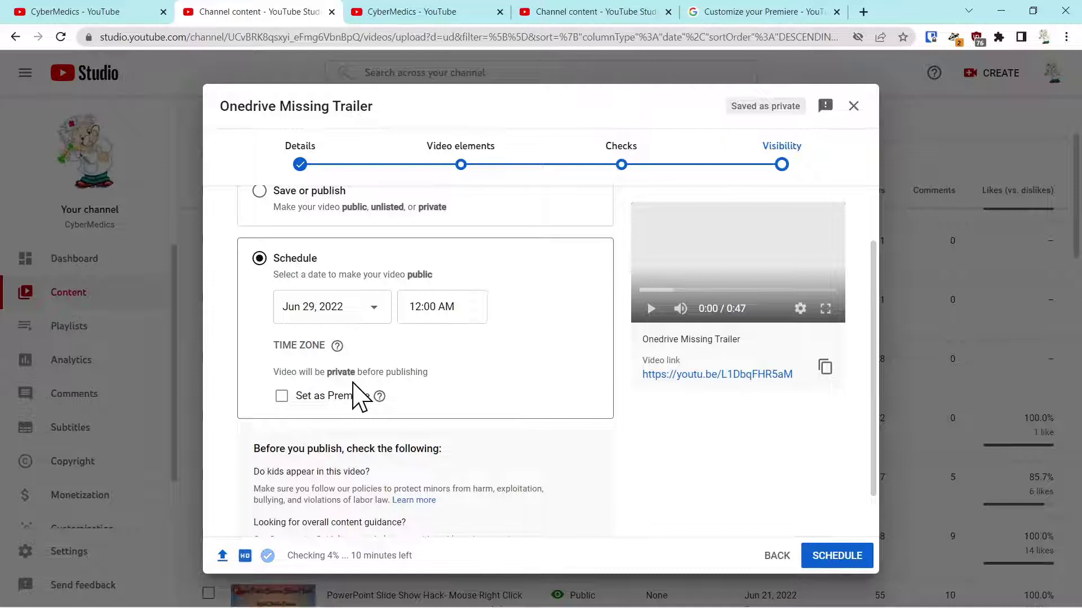
{"action": "left_click", "coordinate": [854, 105]}
Scroll back up through the Channel content list.
{"action": "scroll", "coordinate": [596, 387], "scroll_direction": "up", "scroll_amount": 1}
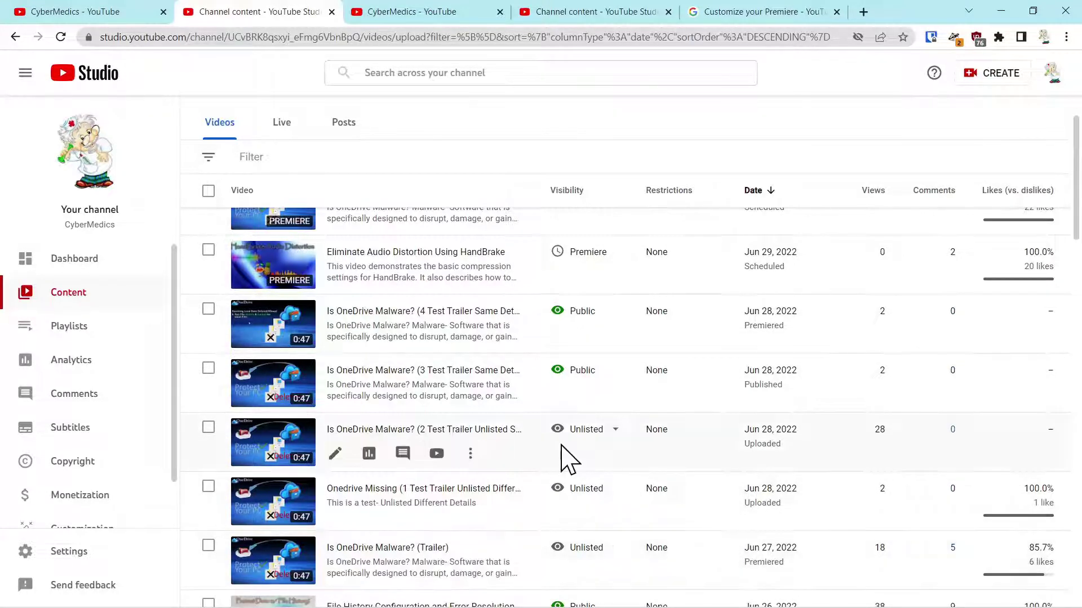
{"action": "scroll", "coordinate": [567, 253], "scroll_direction": "up", "scroll_amount": 2}
In Is OneDrive Malware?'s premiere setup, choose the third test trailer as its trailer.
{"action": "left_click", "coordinate": [614, 276]}
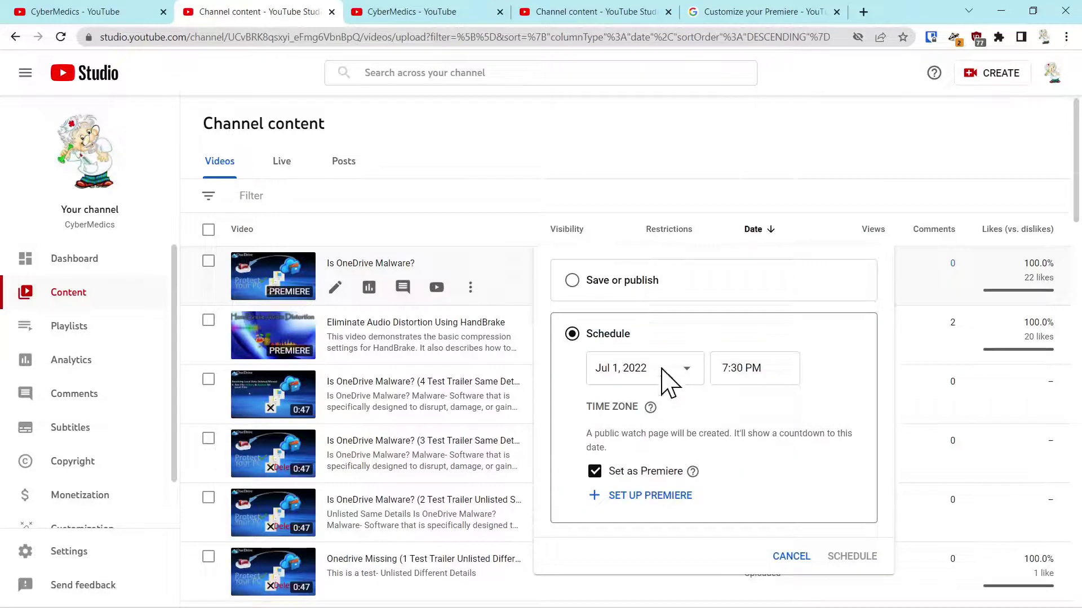
{"action": "left_click", "coordinate": [634, 497]}
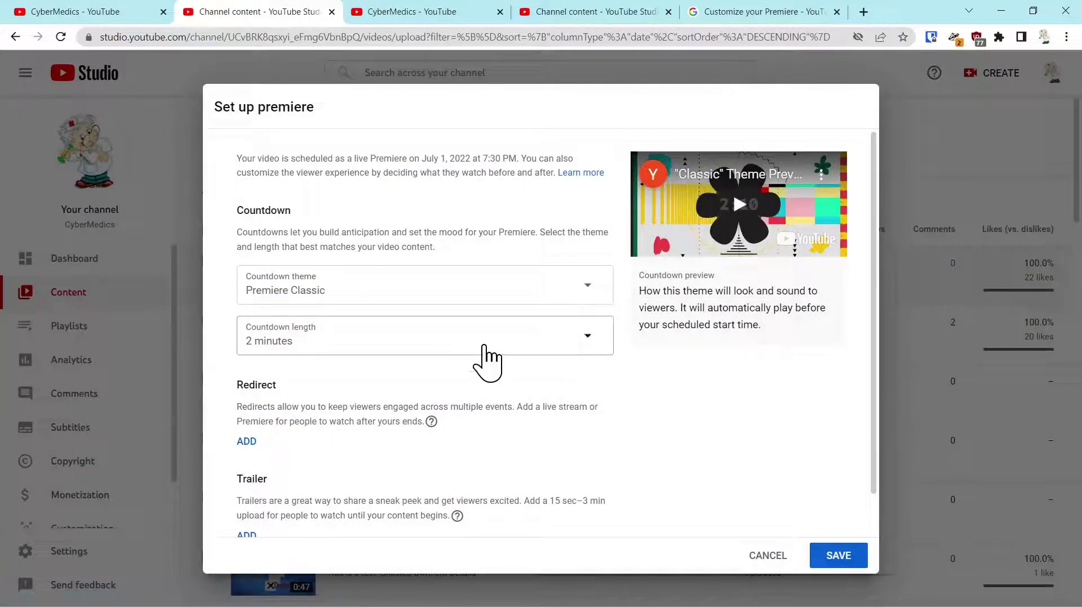
{"action": "scroll", "coordinate": [455, 438], "scroll_direction": "down", "scroll_amount": 1}
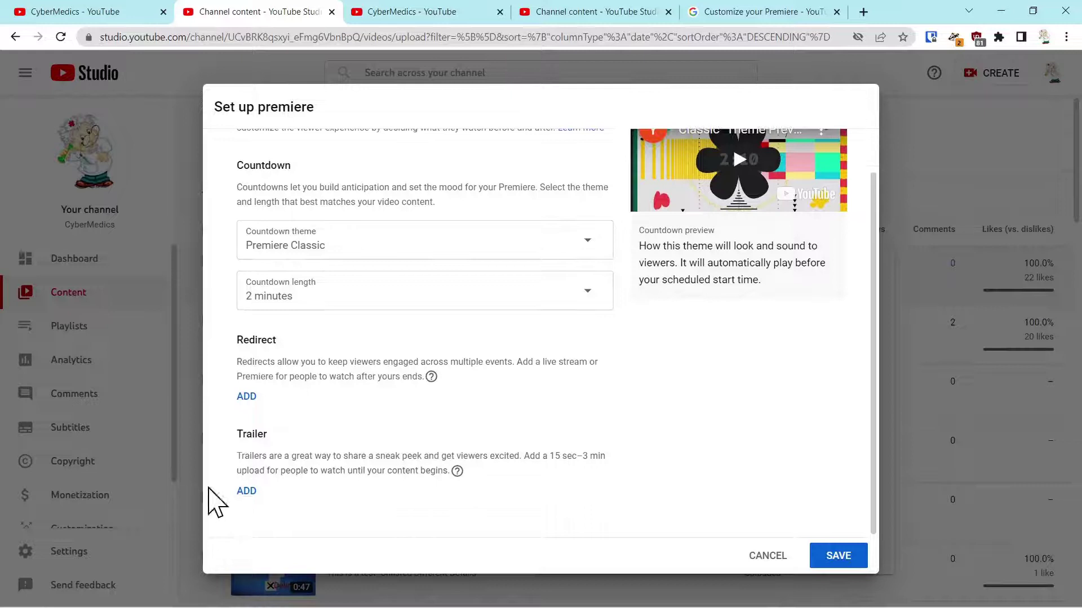
{"action": "left_click", "coordinate": [246, 491]}
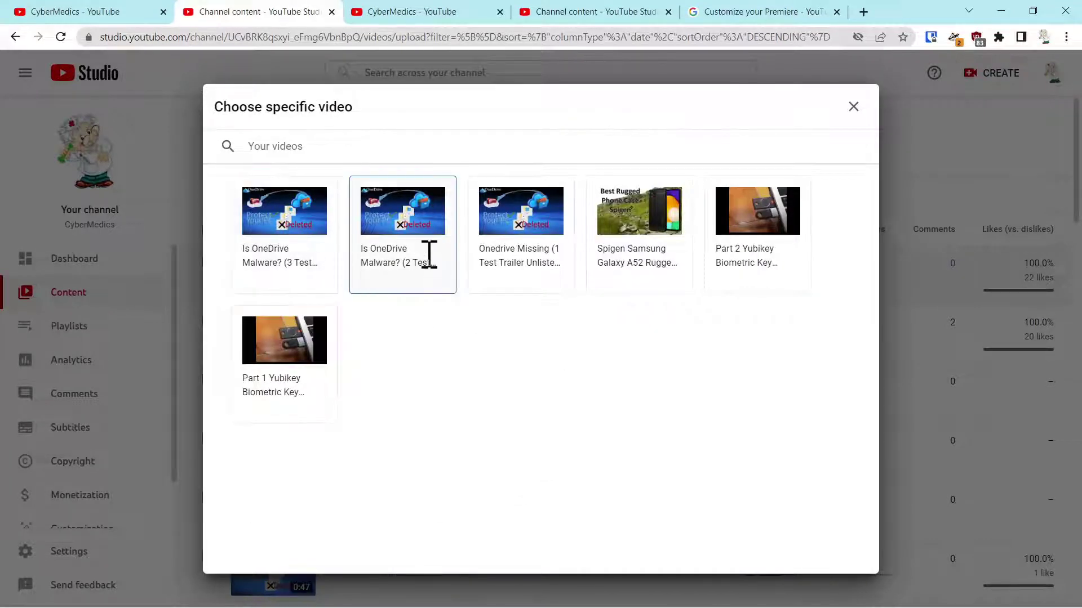
{"action": "left_click", "coordinate": [275, 213]}
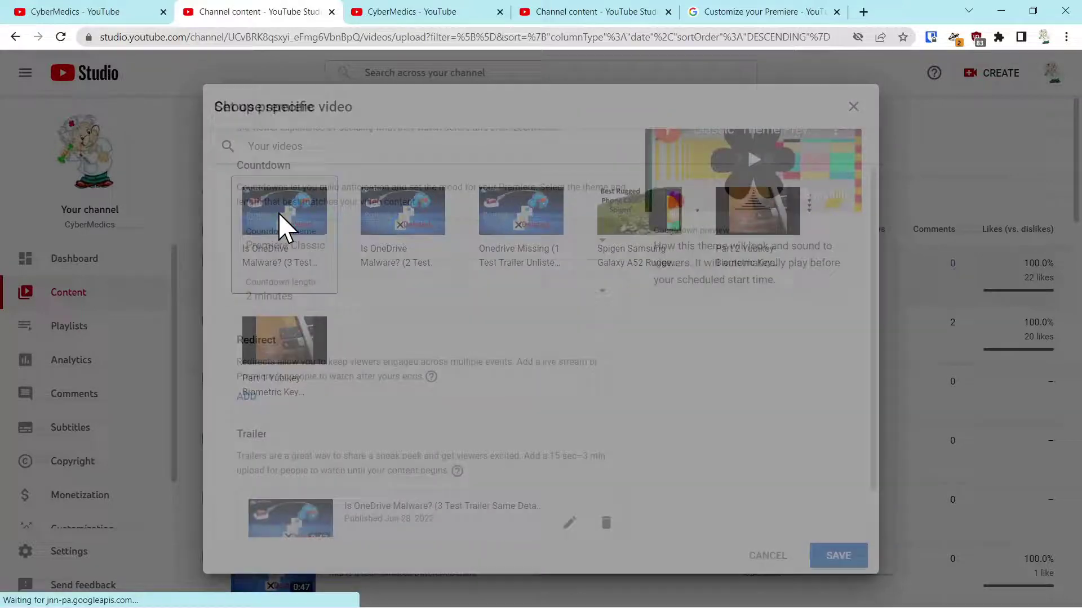
Save the premiere setup, confirm the Jul 1, 2022 schedule, and open the video's details.
{"action": "scroll", "coordinate": [751, 414], "scroll_direction": "down", "scroll_amount": 1}
{"action": "scroll", "coordinate": [755, 428], "scroll_direction": "down", "scroll_amount": 1}
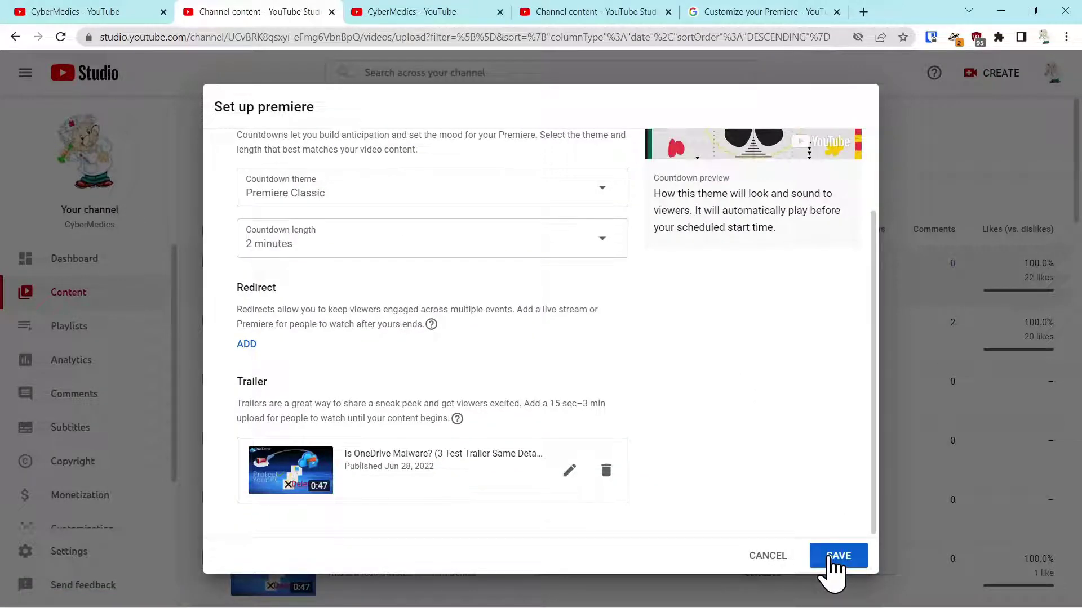
{"action": "left_click", "coordinate": [830, 557]}
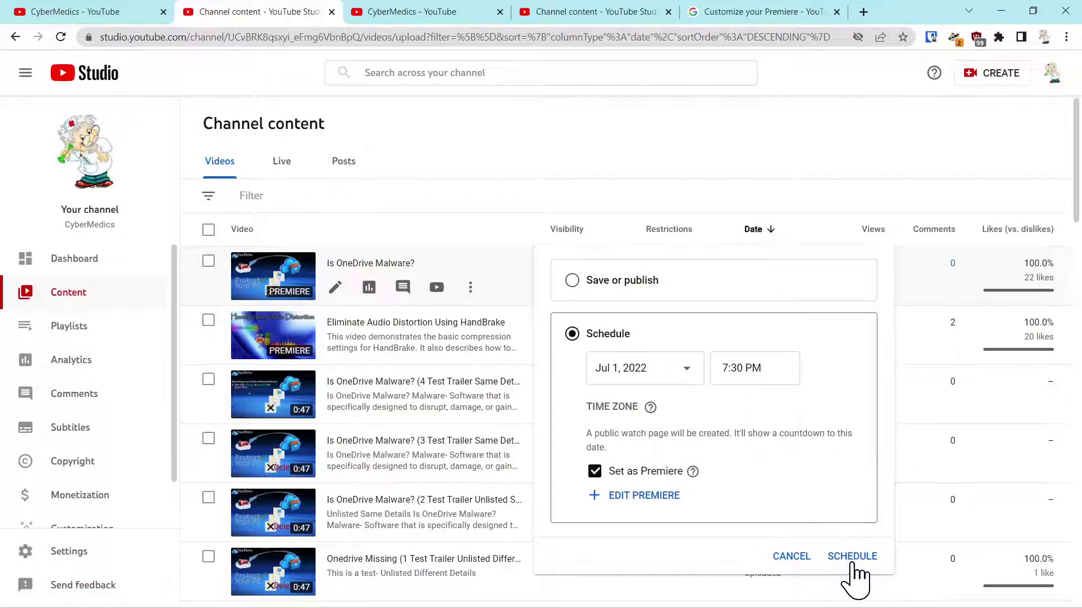
{"action": "left_click", "coordinate": [853, 563]}
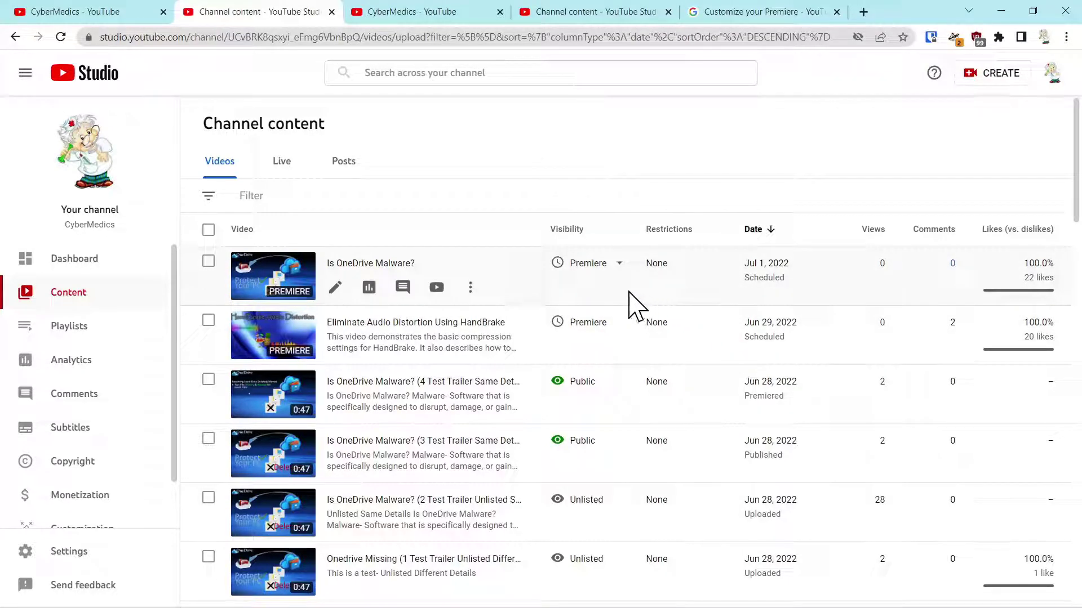
{"action": "left_click", "coordinate": [270, 282]}
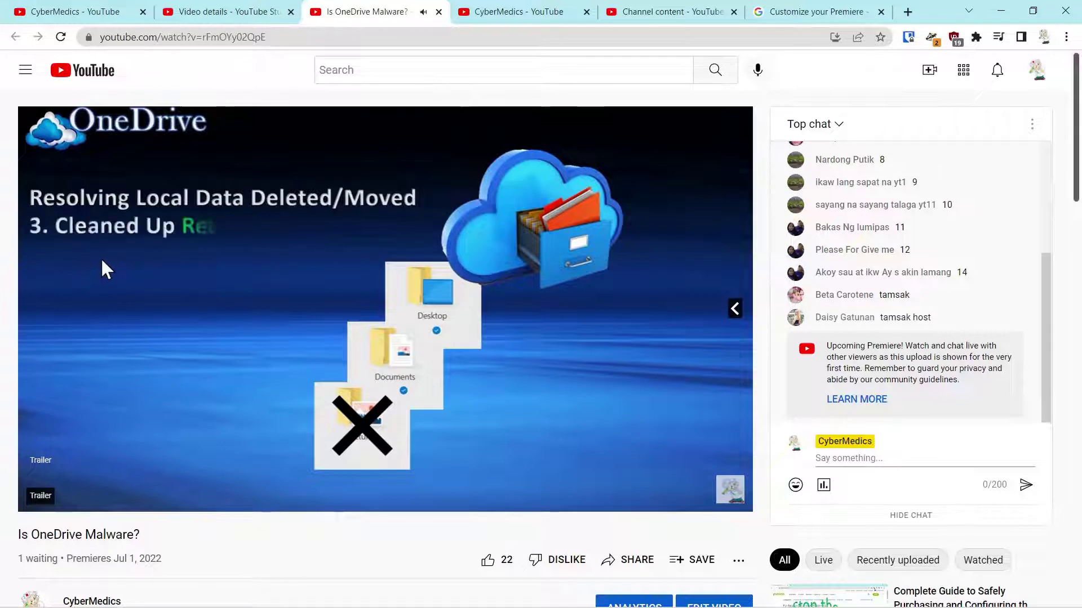
Close the 'Is OneDrive Malware?' watch page once the trailer plays, back to the CyberMedics home page.
{"action": "mouse_move", "coordinate": [664, 159]}
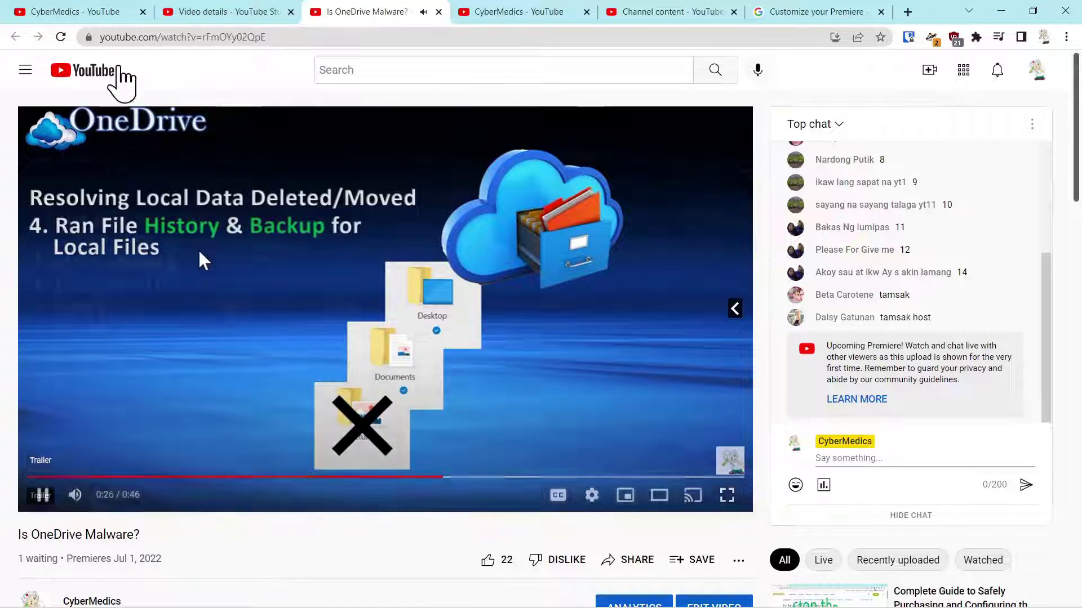
{"action": "key", "text": "ctrl+w"}
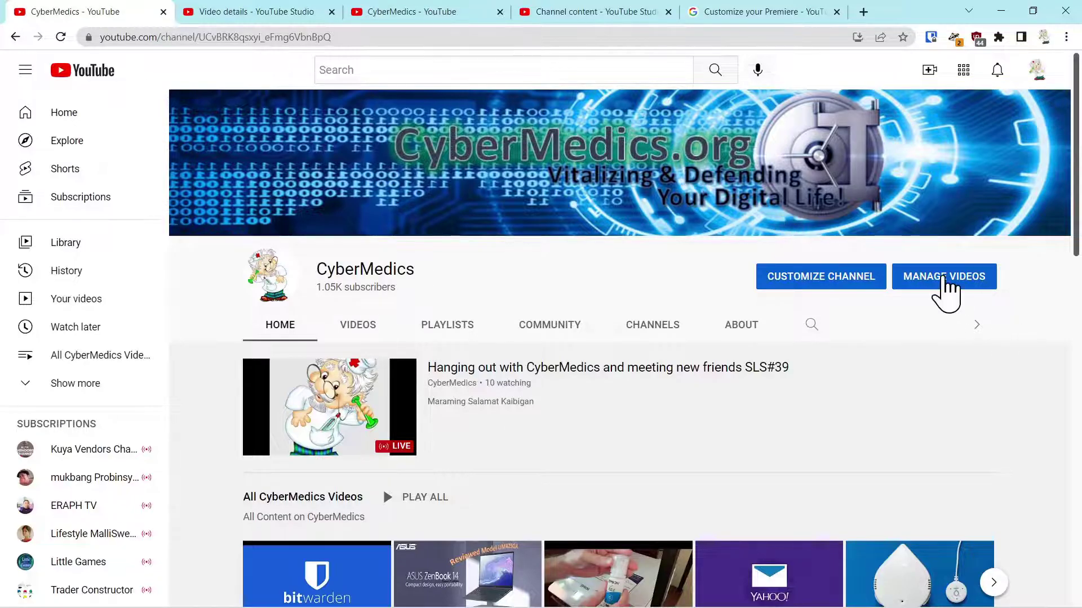